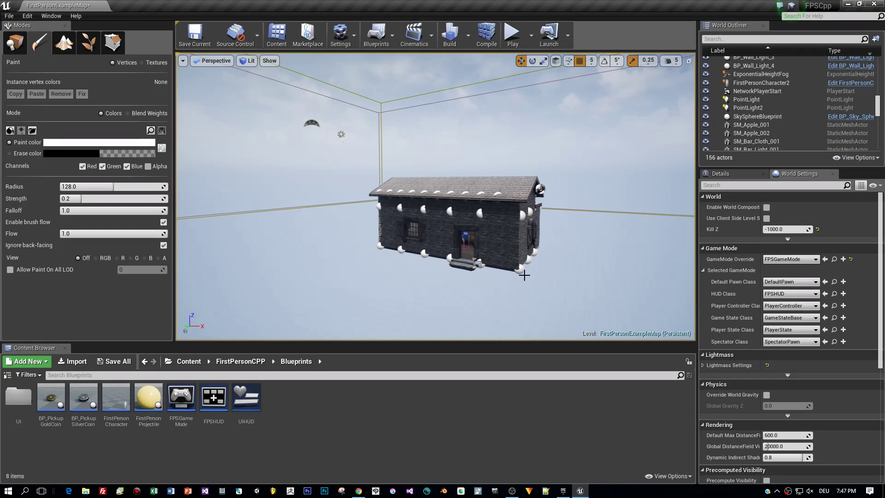
Start a new landscape setup and set its Location Z to 165
{"action": "left_click", "coordinate": [64, 44]}
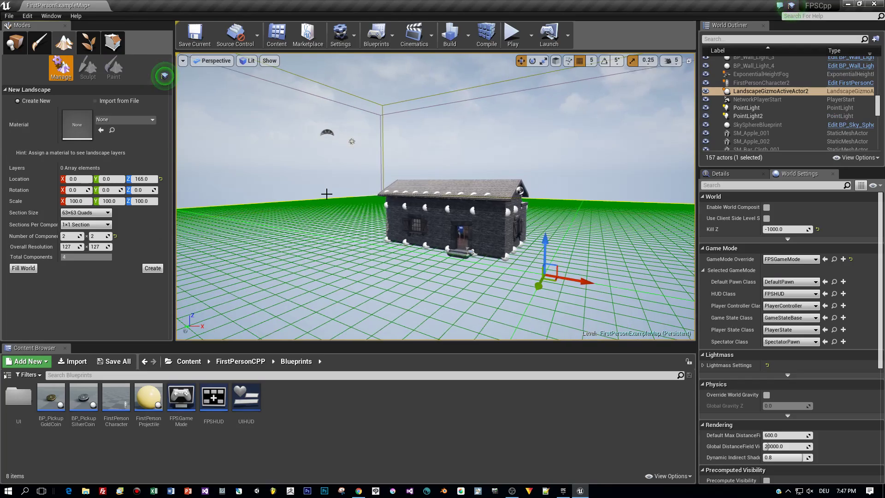
{"action": "left_click_drag", "start_coordinate": [326, 193], "coordinate": [307, 200], "text": "alt"}
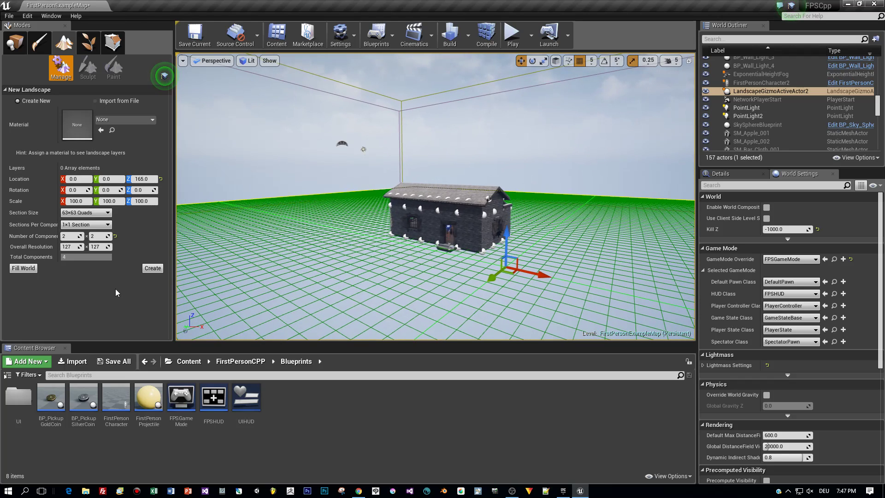
{"action": "mouse_move", "coordinate": [281, 215]}
{"action": "left_mouse_down"}
{"action": "mouse_move", "coordinate": [281, 203]}
{"action": "mouse_move", "coordinate": [279, 216]}
{"action": "left_mouse_up"}
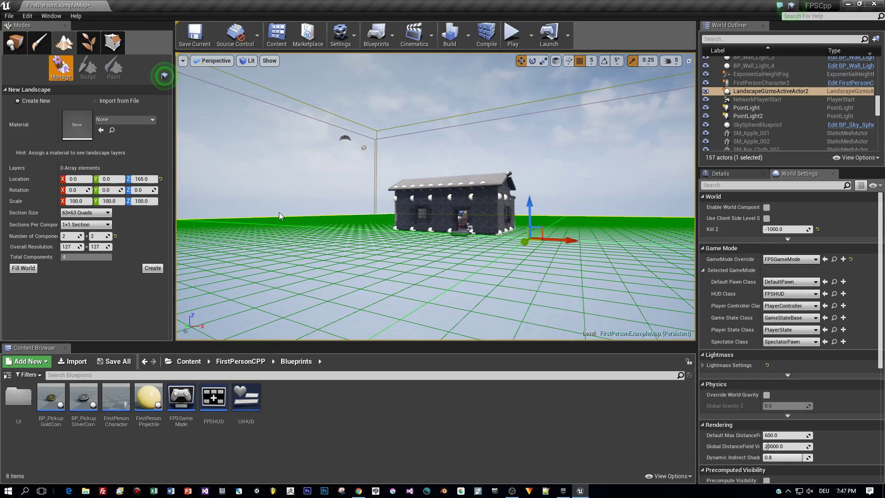
{"action": "left_click_drag", "start_coordinate": [528, 206], "coordinate": [528, 214]}
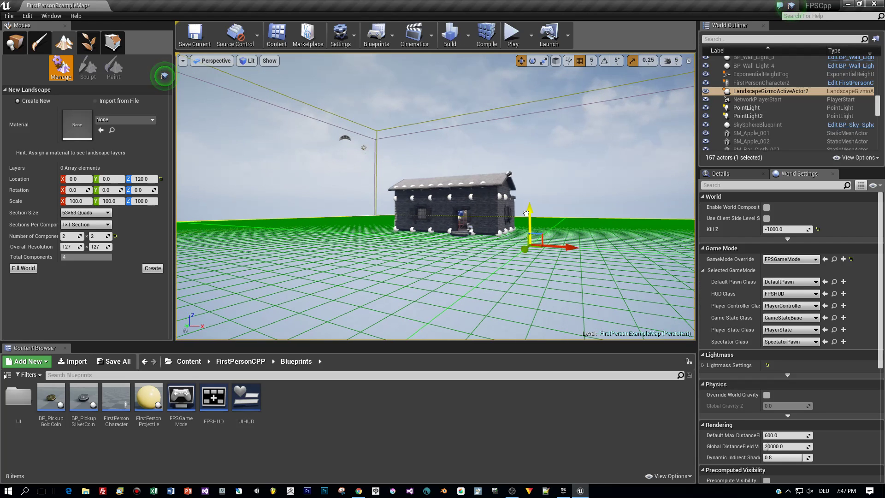
{"action": "left_click", "coordinate": [143, 179]}
{"action": "type", "text": "16"}
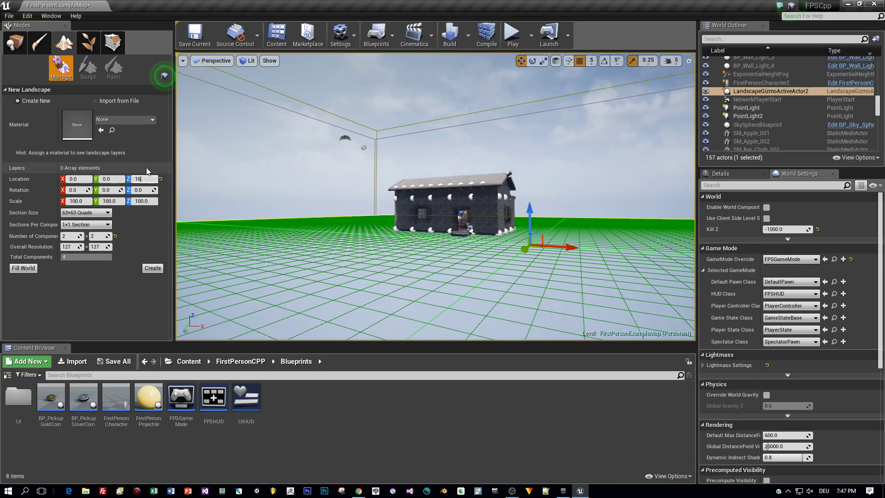
{"action": "type", "text": "5"}
{"action": "key", "text": "Return"}
{"action": "right_click_drag", "start_coordinate": [297, 177], "coordinate": [299, 196]}
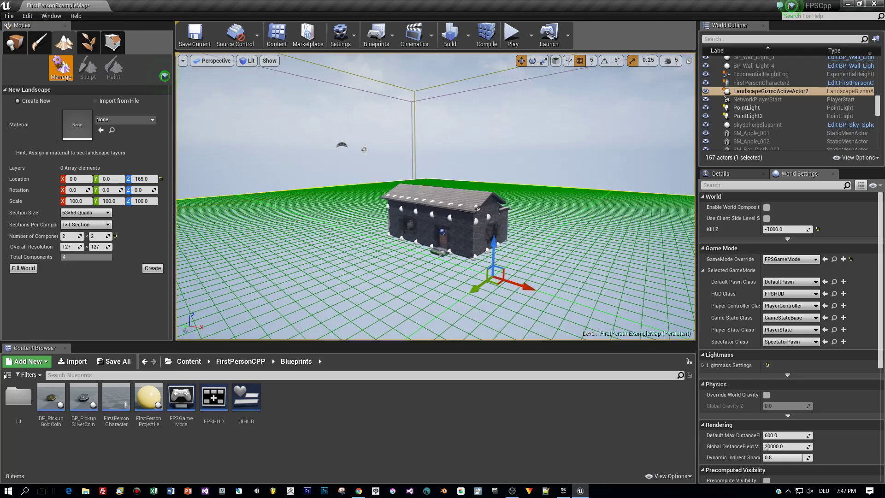
Create the new landscape and raise the Sculpt tool strength to about 0.35
{"action": "left_click", "coordinate": [151, 268]}
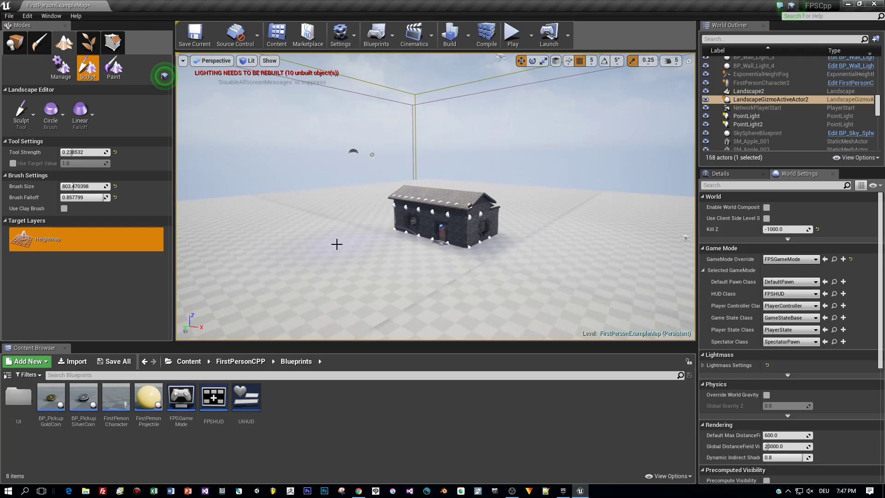
{"action": "right_click_drag", "start_coordinate": [337, 244], "coordinate": [243, 253]}
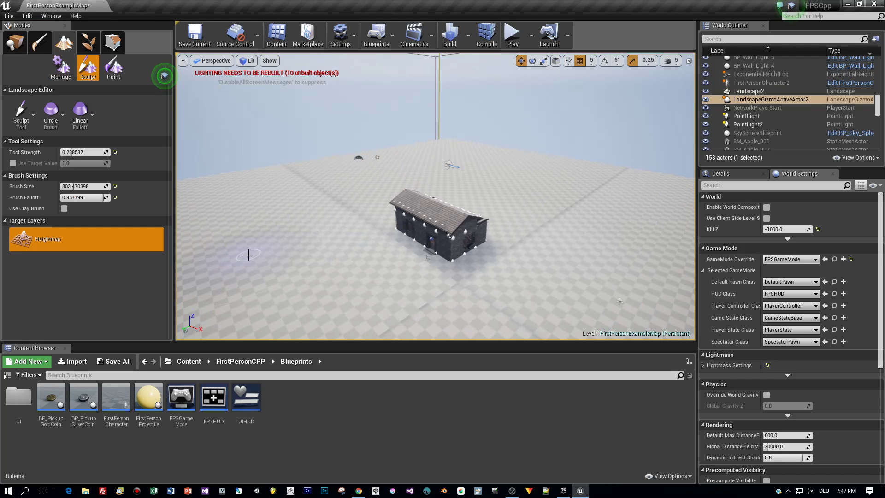
{"action": "left_click", "coordinate": [35, 118]}
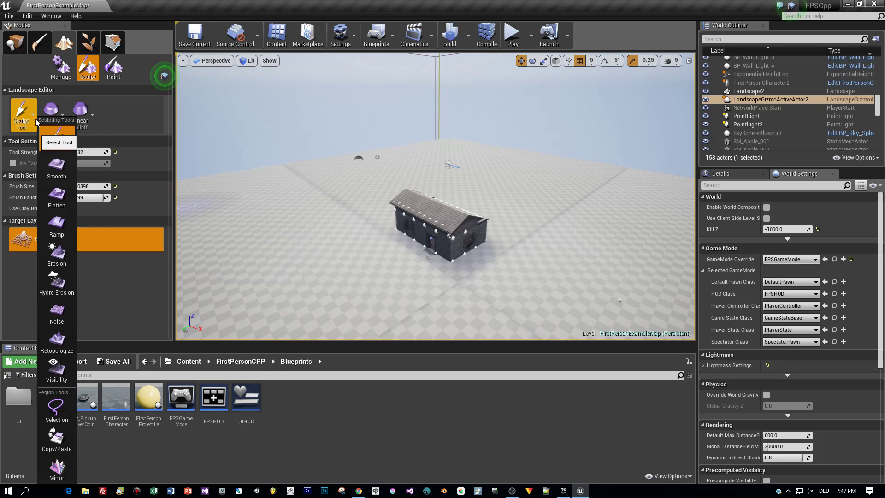
{"action": "left_click", "coordinate": [35, 118]}
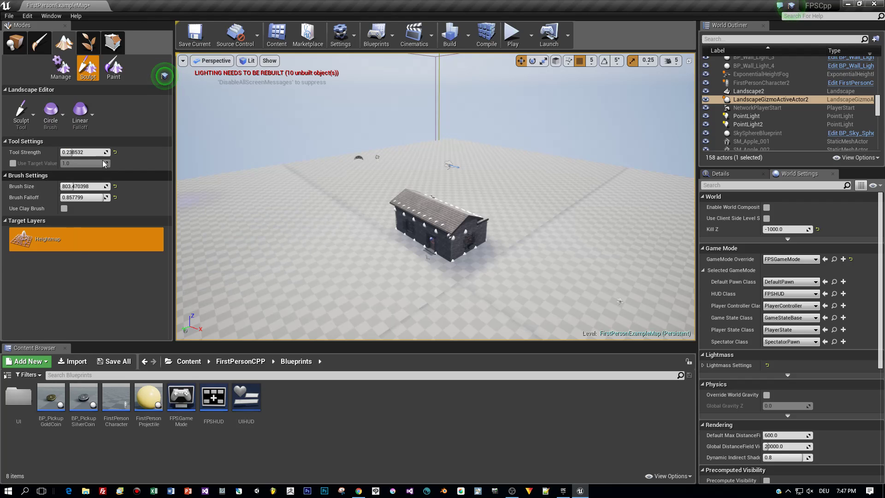
{"action": "left_click_drag", "start_coordinate": [69, 152], "coordinate": [87, 152]}
Sculpt a ridge and rolling hills across the landscape around the house
{"action": "mouse_move", "coordinate": [207, 216]}
{"action": "left_mouse_down"}
{"action": "mouse_move", "coordinate": [329, 175]}
{"action": "mouse_move", "coordinate": [434, 156]}
{"action": "left_mouse_up"}
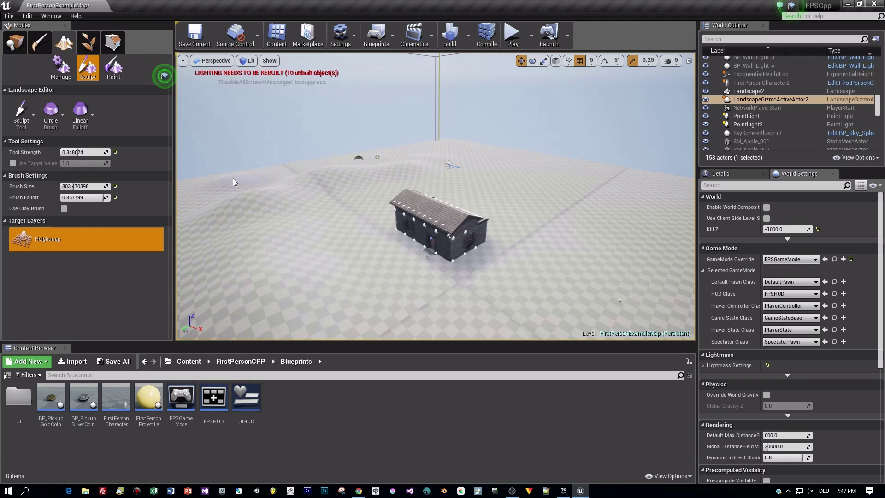
{"action": "scroll", "coordinate": [599, 225], "scroll_direction": "down", "scroll_amount": 2}
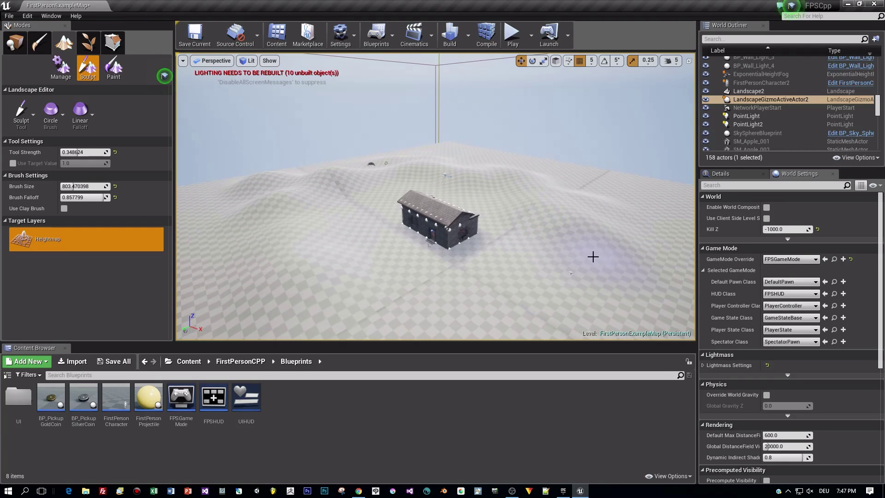
{"action": "mouse_move", "coordinate": [213, 211]}
{"action": "left_mouse_down"}
{"action": "mouse_move", "coordinate": [239, 200]}
{"action": "mouse_move", "coordinate": [223, 189]}
{"action": "left_mouse_up"}
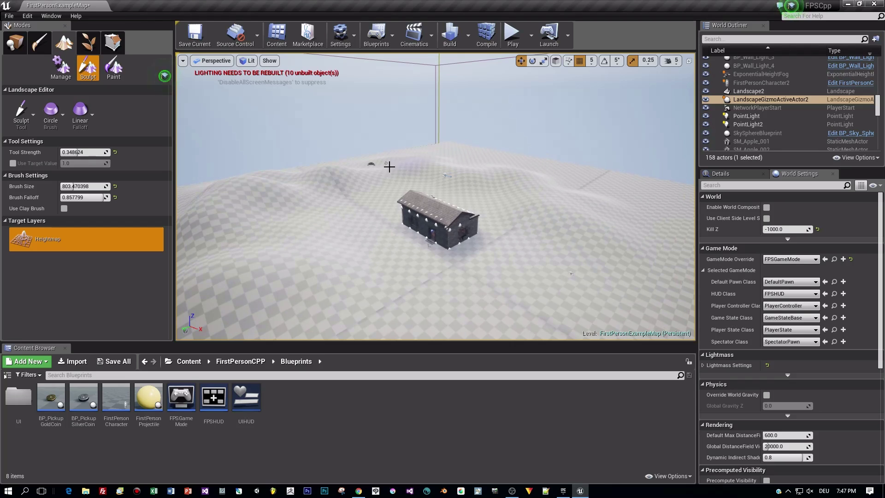
{"action": "mouse_move", "coordinate": [295, 230]}
{"action": "left_mouse_down"}
{"action": "mouse_move", "coordinate": [322, 241]}
{"action": "mouse_move", "coordinate": [312, 257]}
{"action": "mouse_move", "coordinate": [328, 250]}
{"action": "mouse_move", "coordinate": [239, 212]}
{"action": "mouse_move", "coordinate": [237, 312]}
{"action": "left_mouse_up"}
{"action": "scroll", "coordinate": [325, 263], "scroll_direction": "up", "scroll_amount": 3}
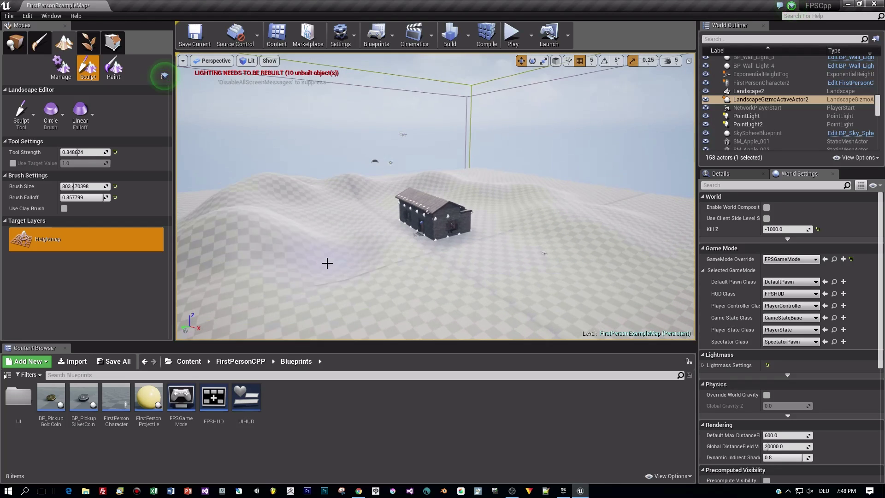
{"action": "right_click_drag", "start_coordinate": [330, 260], "coordinate": [330, 260]}
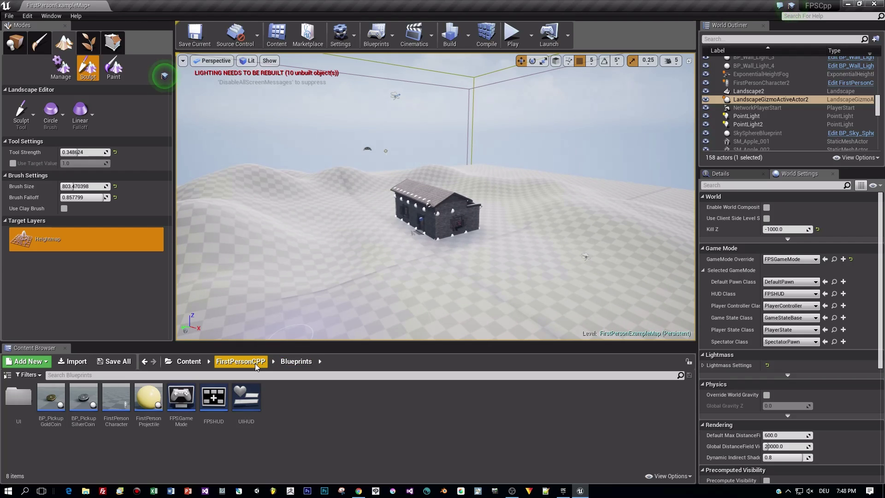
{"action": "left_click", "coordinate": [240, 361]}
Create a folder named 'Material' under FirstPersonCPP and go into it
{"action": "right_click", "coordinate": [136, 416]}
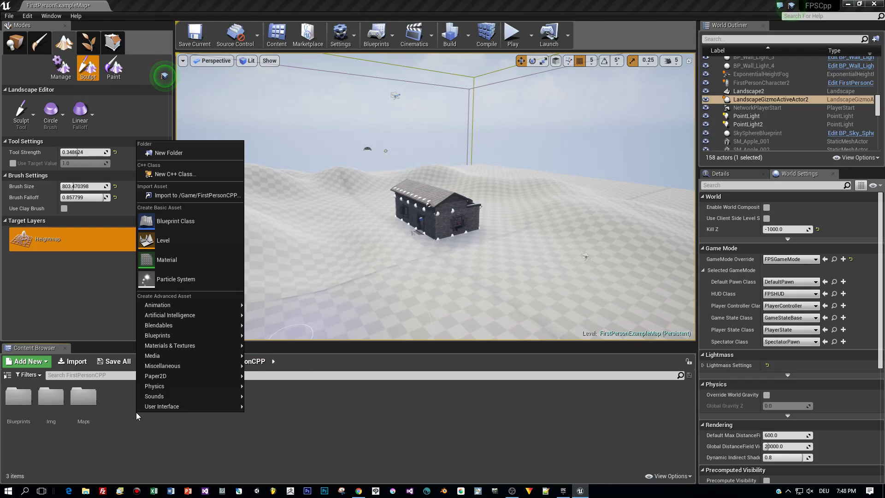
{"action": "left_click", "coordinate": [162, 150]}
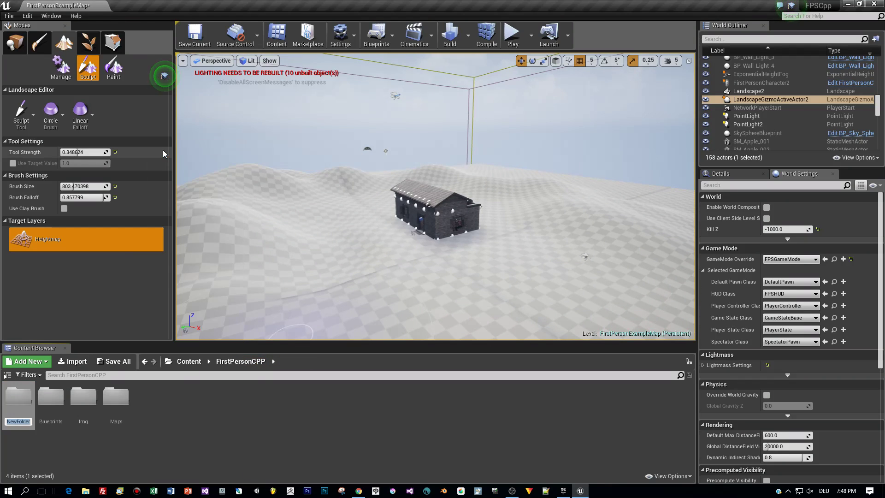
{"action": "type", "text": "Material"}
{"action": "key", "text": "Return"}
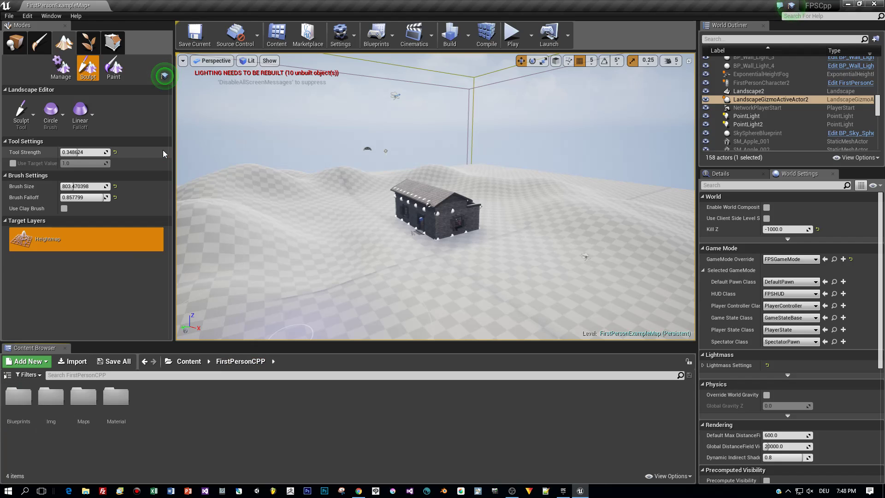
{"action": "double_click", "coordinate": [115, 399]}
Create a material named Mat_Landscape there and open it in the material editor
{"action": "right_click", "coordinate": [195, 406]}
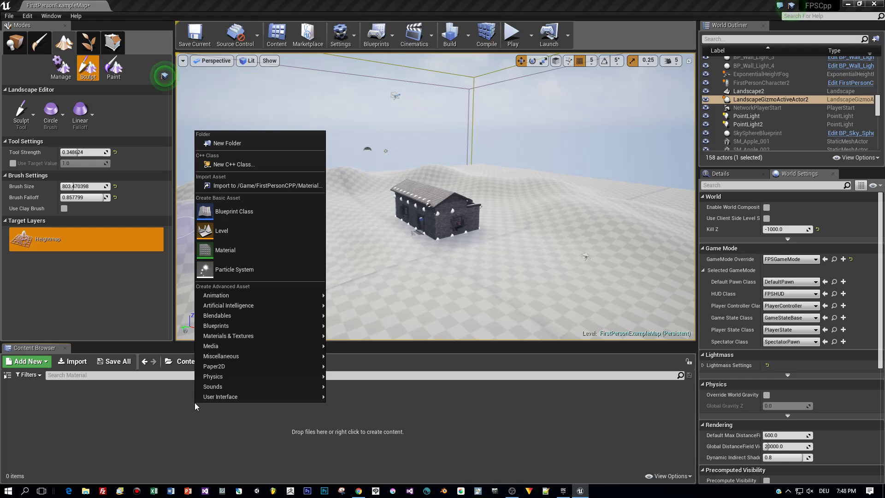
{"action": "left_click", "coordinate": [240, 251]}
{"action": "type", "text": "Mat"}
{"action": "type", "text": "_Landsc"}
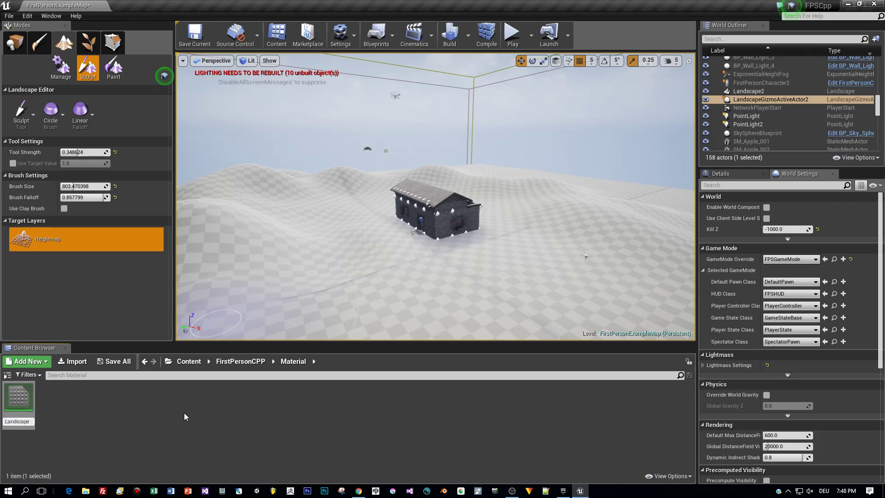
{"action": "type", "text": "ape"}
{"action": "key", "text": "Return"}
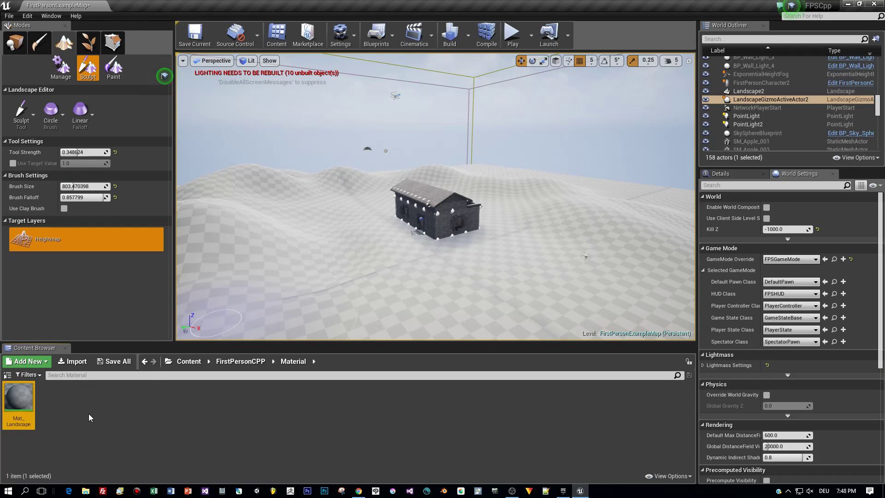
{"action": "double_click", "coordinate": [14, 402]}
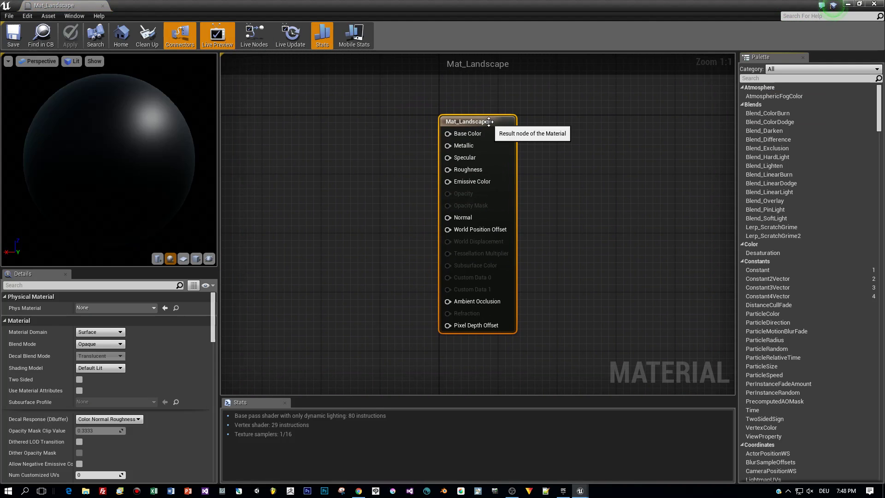
Add a LandscapeLayerCoords node left of the result node with Mapping Scale 6
{"action": "left_click_drag", "start_coordinate": [488, 121], "coordinate": [571, 114]}
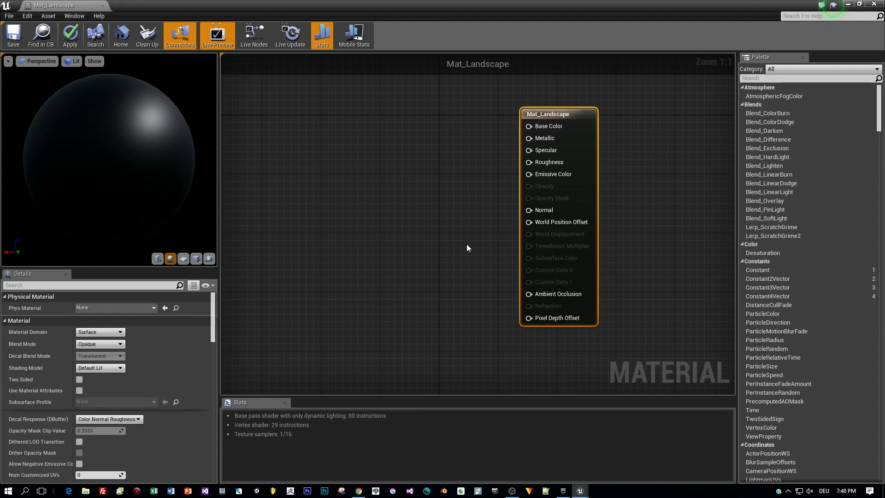
{"action": "right_click", "coordinate": [297, 232]}
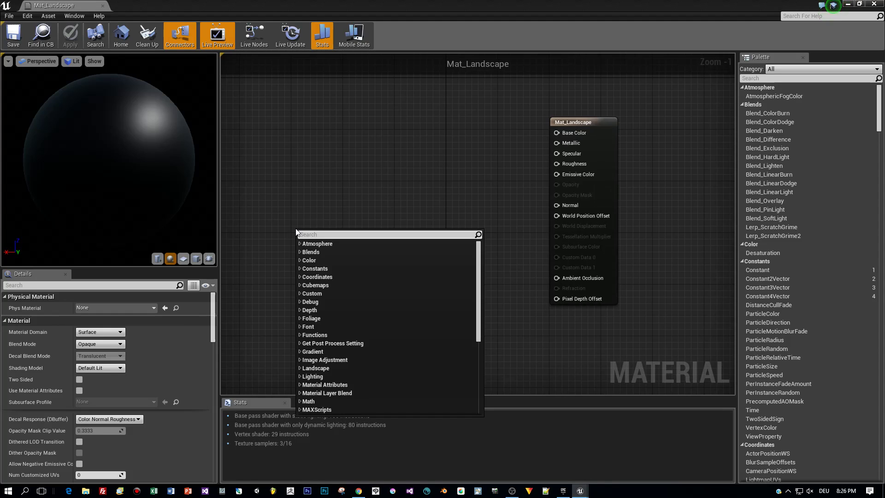
{"action": "type", "text": "LANDS"}
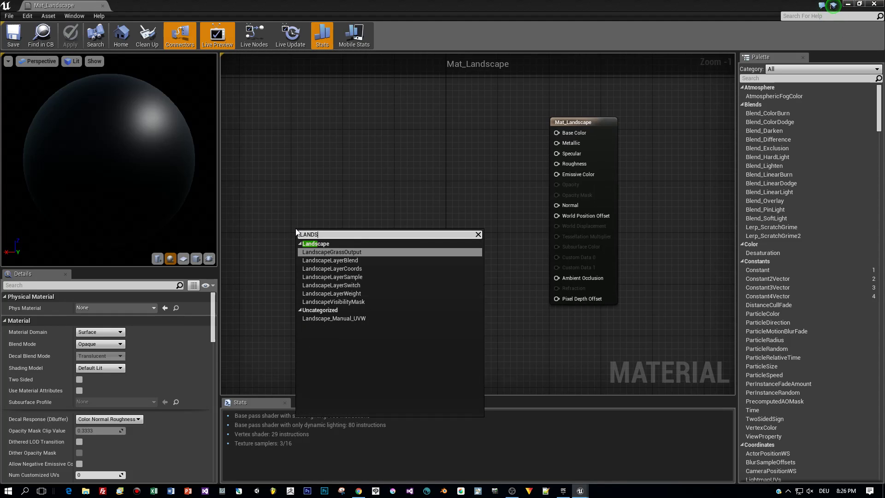
{"action": "key", "text": "Down"}
{"action": "key", "text": "Down"}
{"action": "key", "text": "Return"}
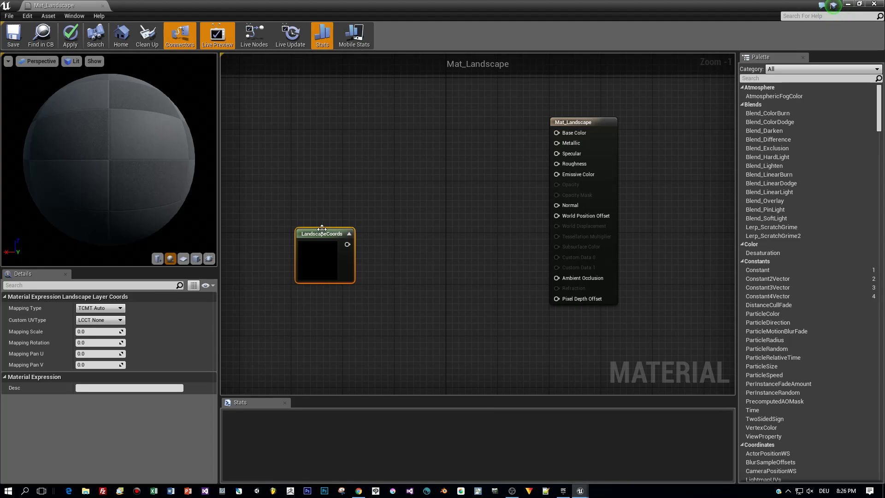
{"action": "left_click_drag", "start_coordinate": [322, 229], "coordinate": [288, 188]}
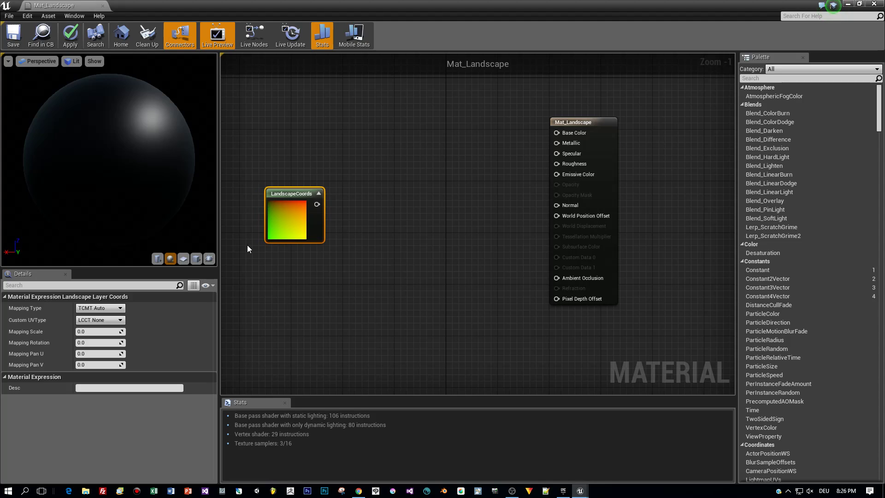
{"action": "left_click", "coordinate": [80, 332]}
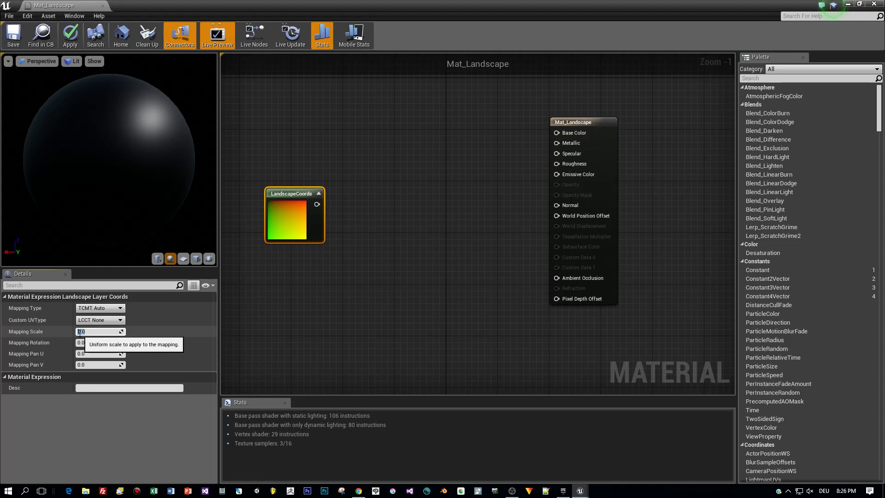
{"action": "type", "text": "6"}
{"action": "key", "text": "Return"}
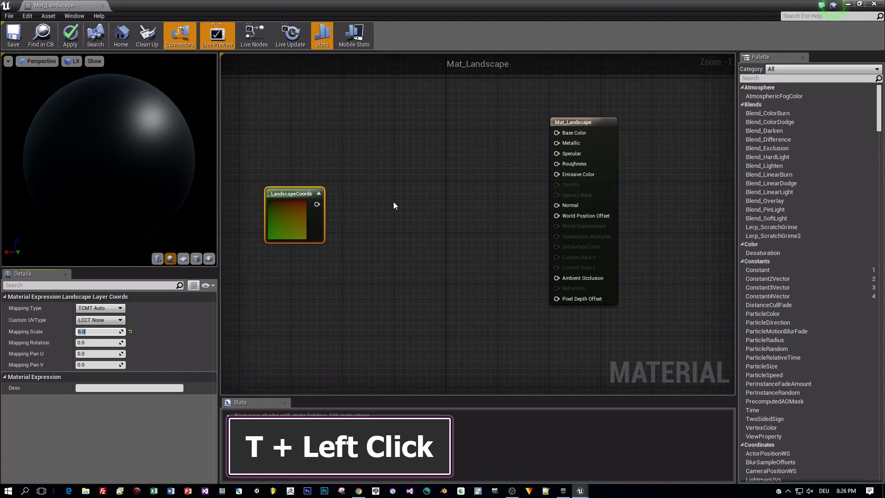
Place a Texture Sample node using T_Ground_Gravel_D near the top of the graph
{"action": "left_click", "coordinate": [382, 146]}
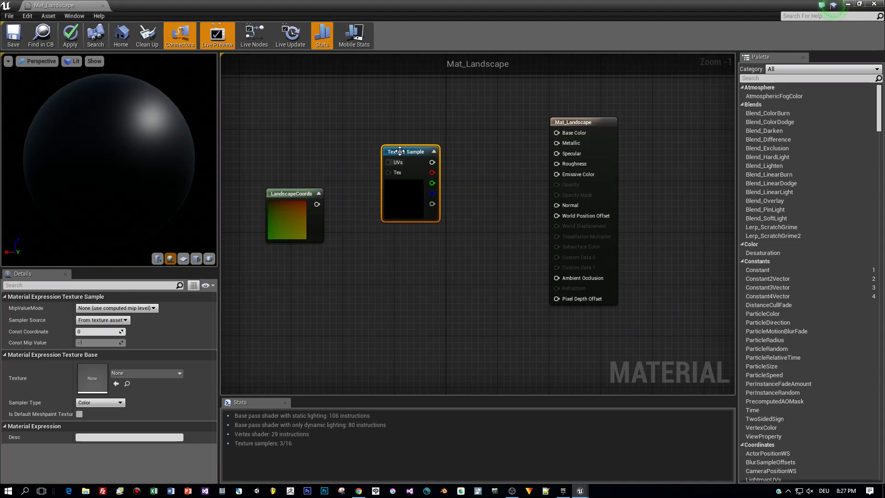
{"action": "left_click_drag", "start_coordinate": [404, 184], "coordinate": [404, 167]}
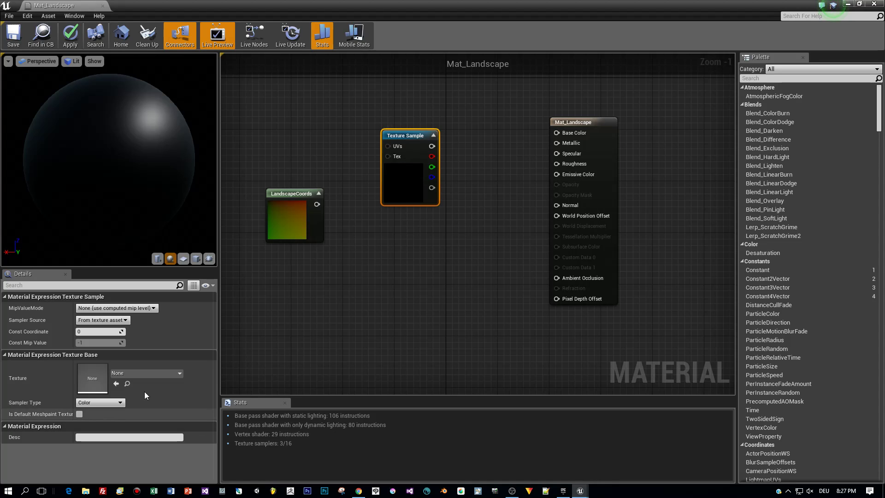
{"action": "left_click", "coordinate": [144, 374]}
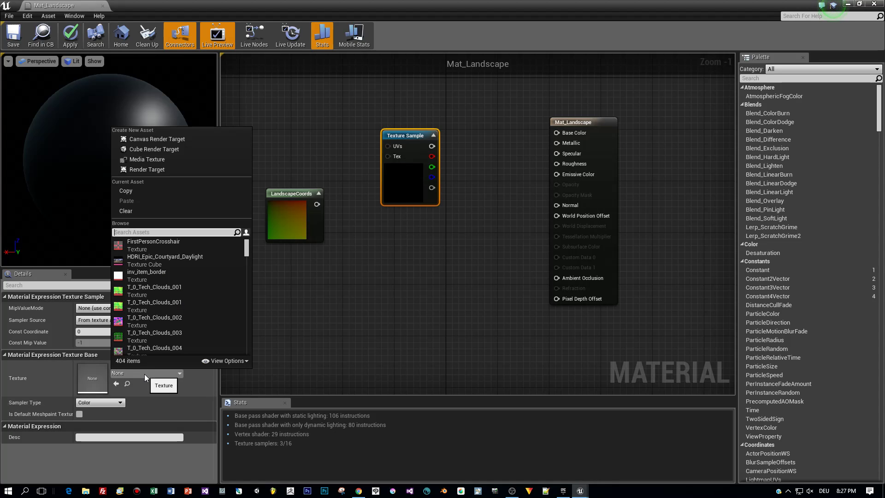
{"action": "type", "text": "grav"}
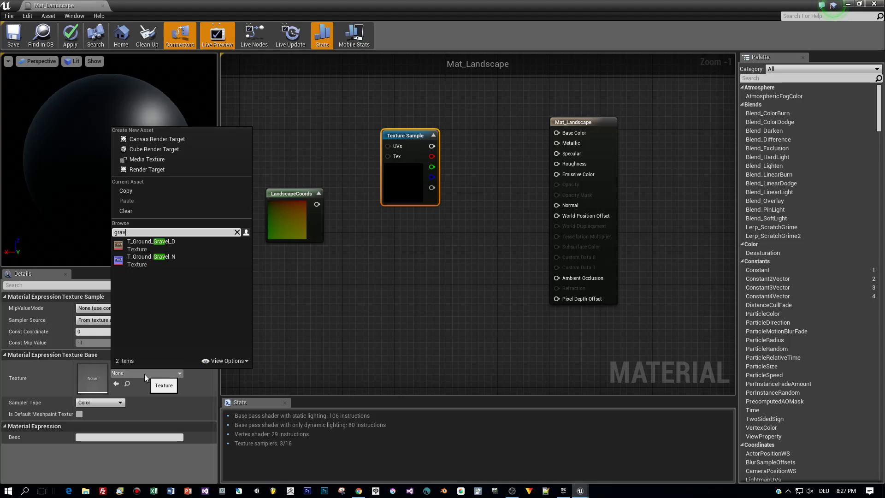
{"action": "left_click", "coordinate": [139, 242]}
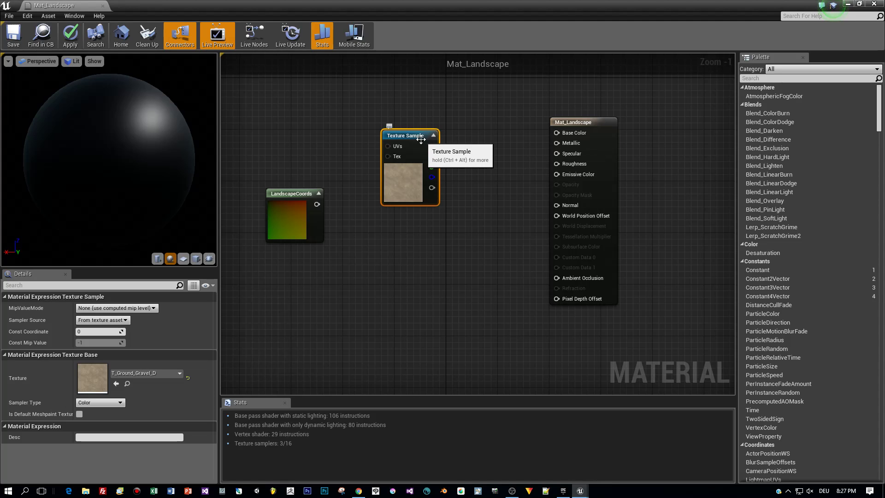
{"action": "left_click_drag", "start_coordinate": [420, 139], "coordinate": [419, 118]}
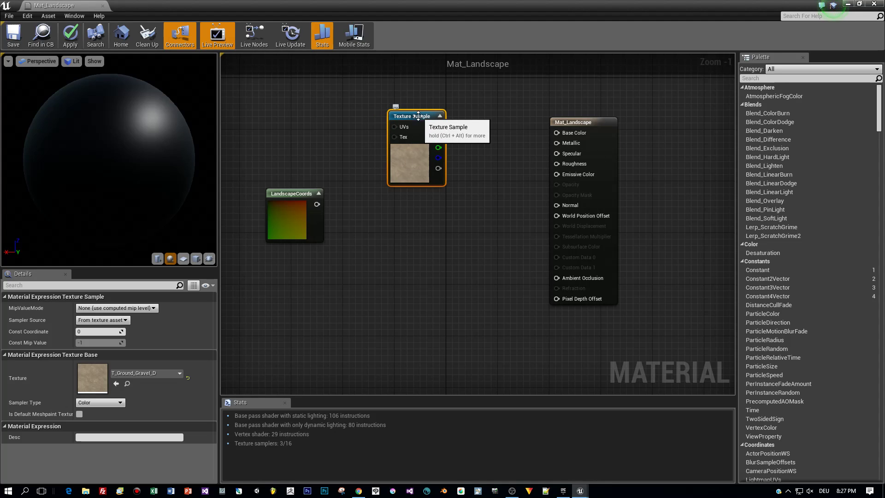
Add a Texture Sample under the gravel node and assign it T_Ground_Grass_D
{"action": "key", "text": "t"}
{"action": "left_click", "coordinate": [413, 225]}
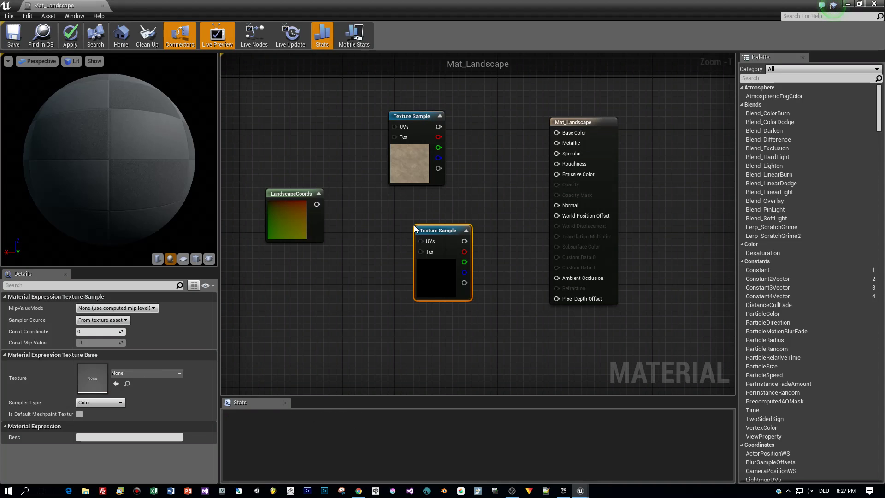
{"action": "left_click_drag", "start_coordinate": [433, 230], "coordinate": [406, 200]}
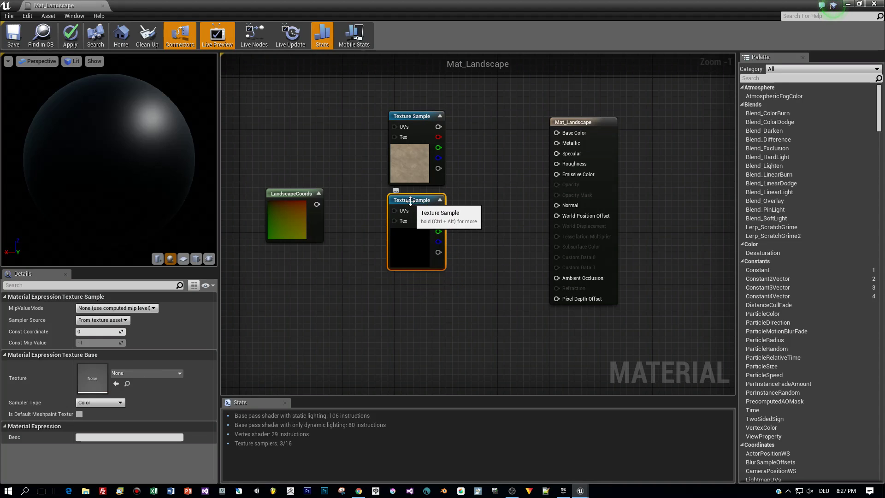
{"action": "left_click", "coordinate": [129, 374]}
{"action": "type", "text": "grass"}
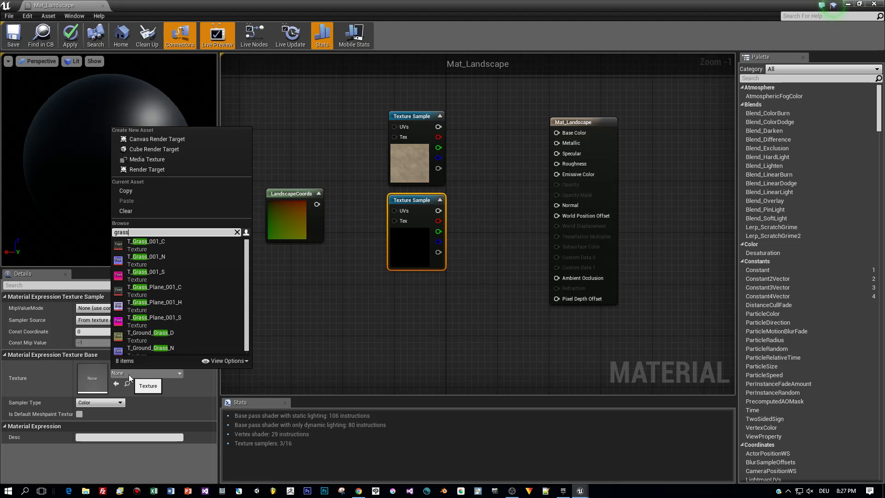
{"action": "mouse_move", "coordinate": [169, 333]}
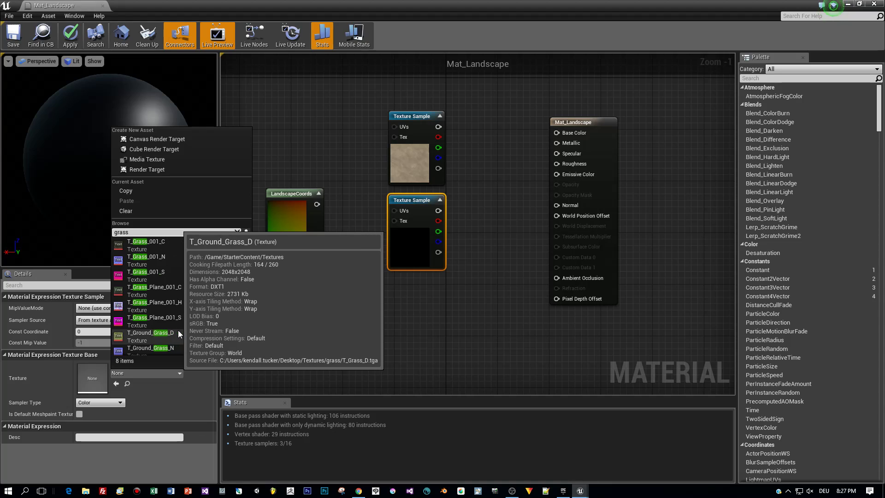
{"action": "left_click", "coordinate": [171, 332]}
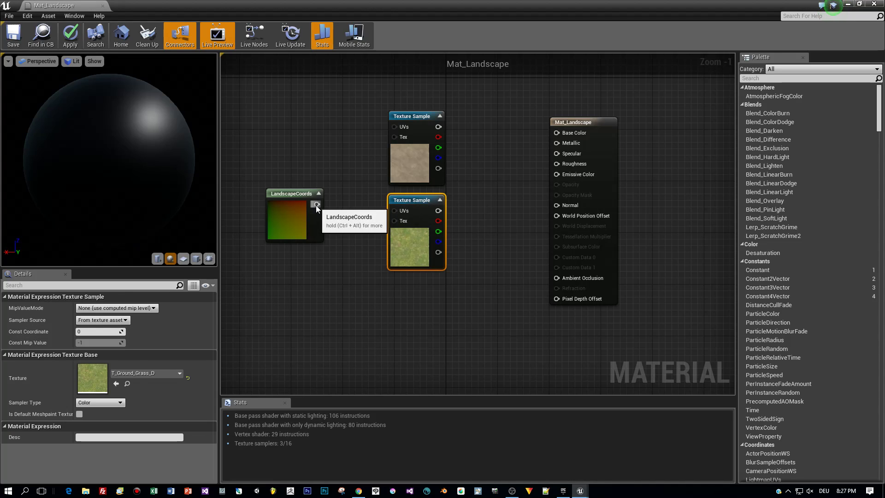
Wire the LandscapeCoords output into the UVs of the gravel and grass samples
{"action": "left_click_drag", "start_coordinate": [316, 204], "coordinate": [394, 128]}
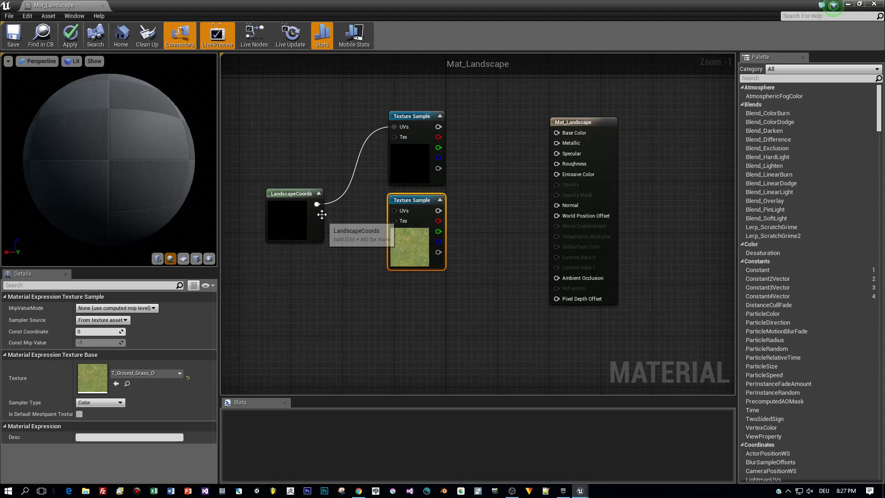
{"action": "left_click_drag", "start_coordinate": [317, 204], "coordinate": [394, 211]}
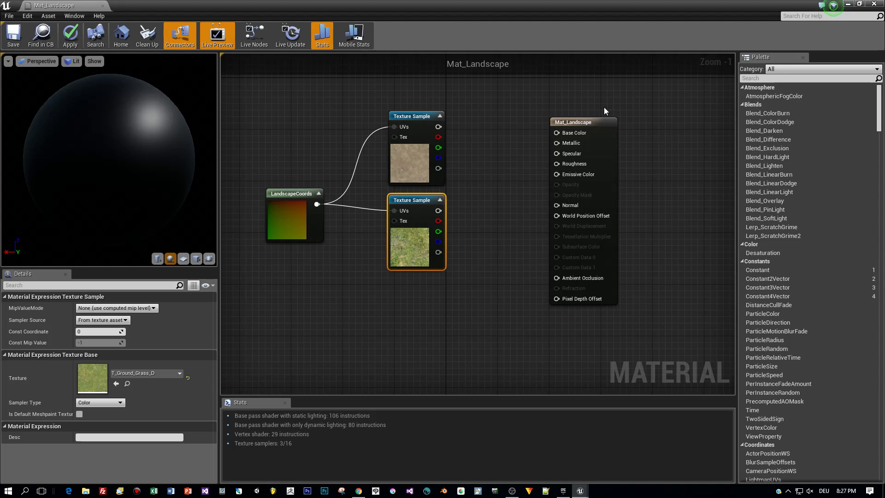
{"action": "left_click_drag", "start_coordinate": [598, 121], "coordinate": [642, 120]}
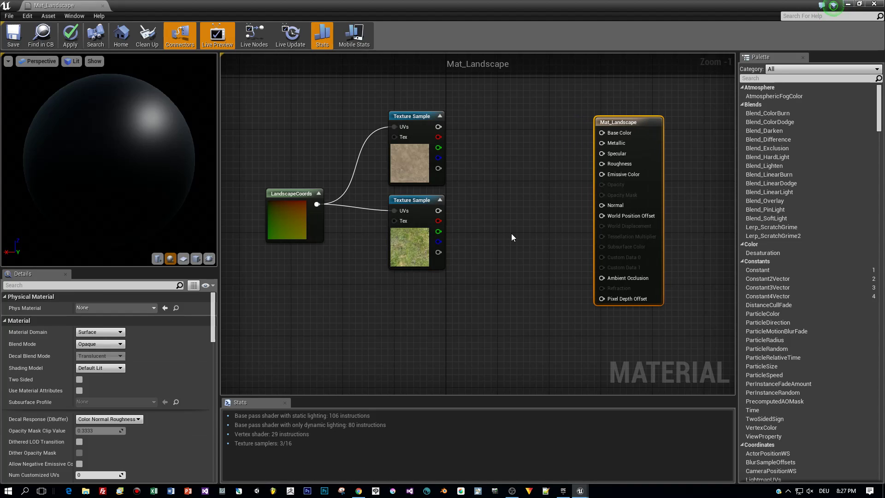
{"action": "right_click_drag", "start_coordinate": [482, 272], "coordinate": [495, 262]}
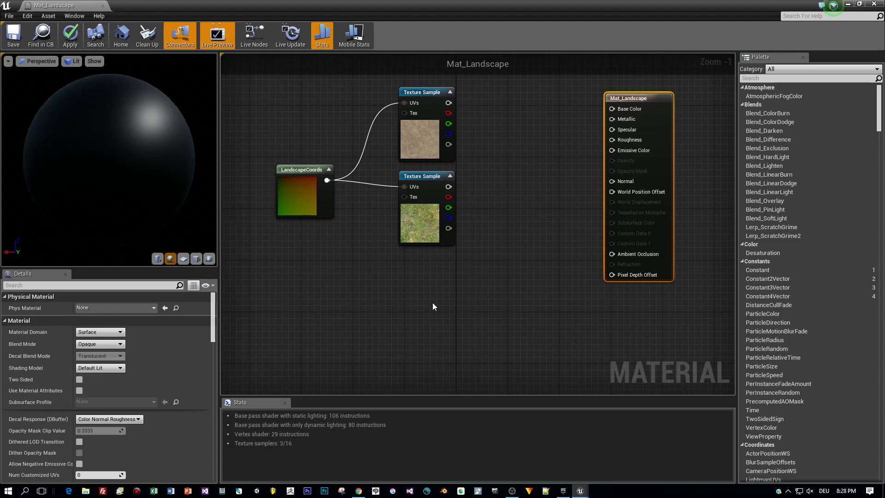
{"action": "left_click", "coordinate": [422, 314]}
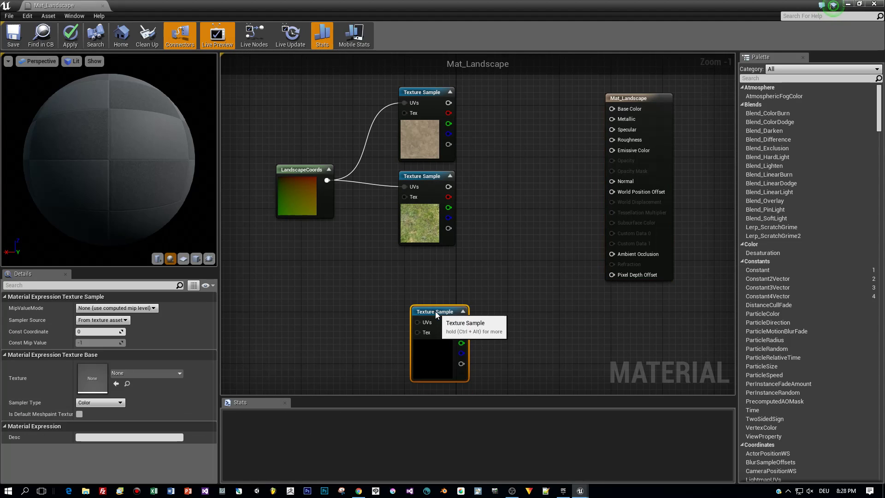
Assign T_Ground_Gravel_N to the third Texture Sample node
{"action": "left_click_drag", "start_coordinate": [435, 311], "coordinate": [428, 311]}
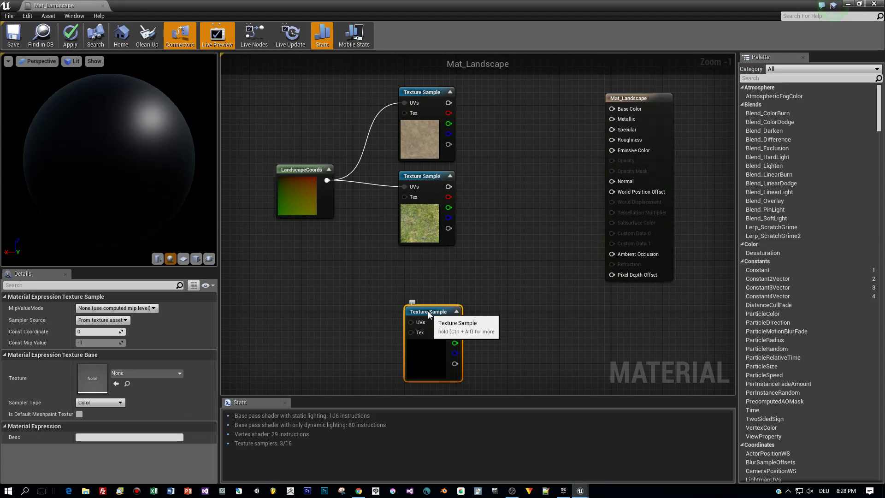
{"action": "left_click", "coordinate": [140, 372]}
{"action": "type", "text": "gr"}
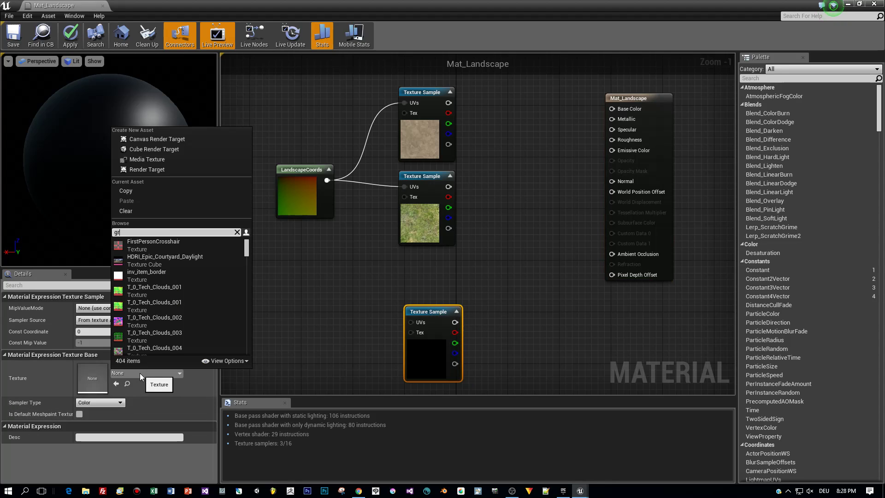
{"action": "type", "text": "av"}
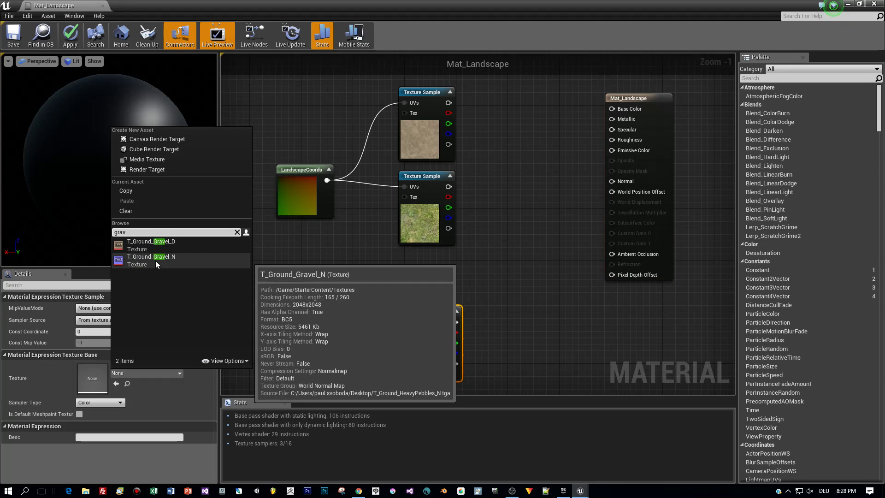
{"action": "left_click", "coordinate": [156, 260]}
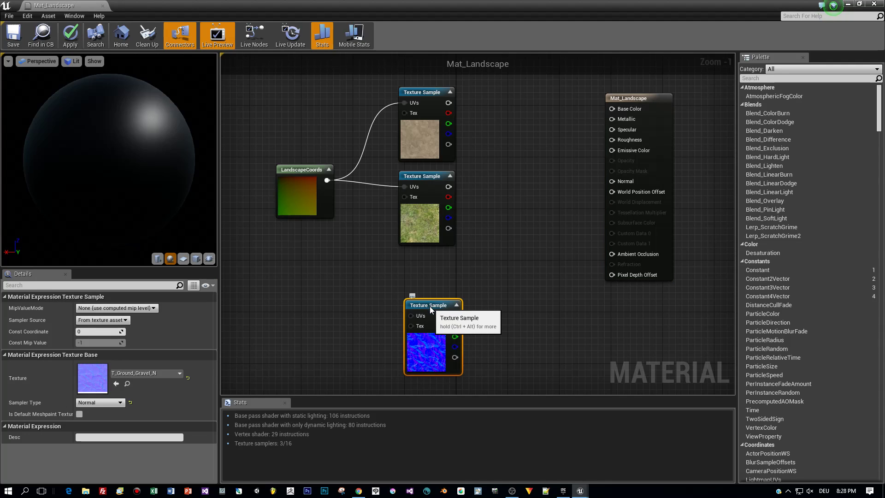
{"action": "left_click_drag", "start_coordinate": [429, 306], "coordinate": [428, 297]}
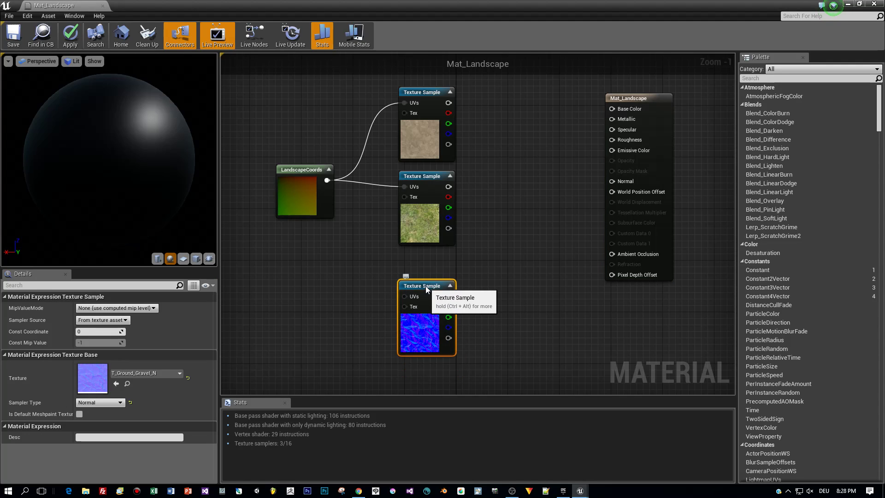
Add a fourth Texture Sample below it using T_Ground_Grass_N
{"action": "scroll", "coordinate": [448, 369], "scroll_direction": "down", "scroll_amount": 1}
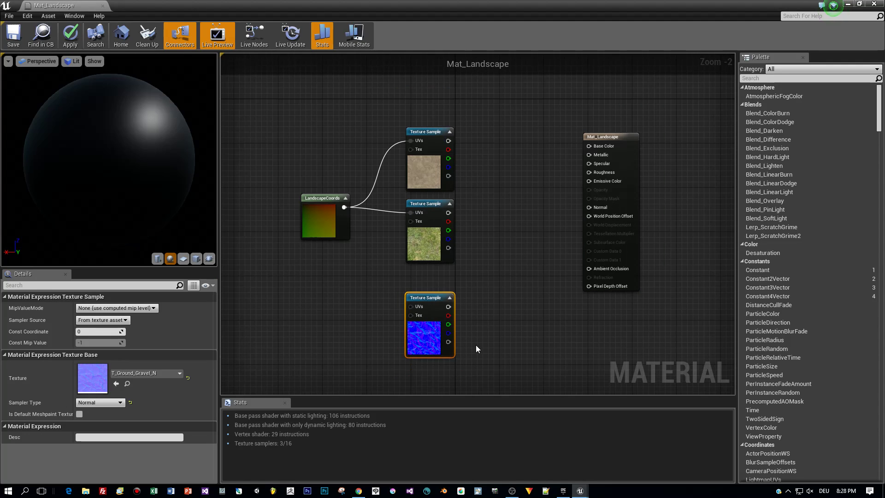
{"action": "right_click_drag", "start_coordinate": [476, 348], "coordinate": [477, 314]}
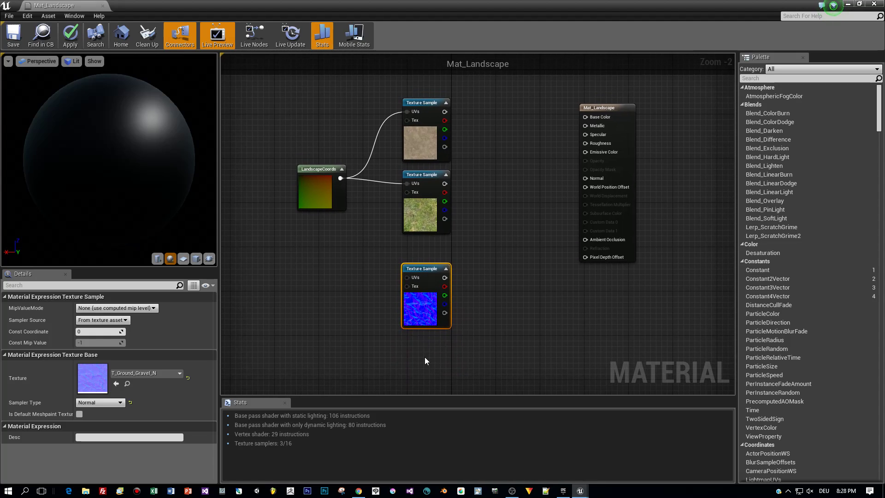
{"action": "left_click", "coordinate": [425, 356]}
{"action": "left_click_drag", "start_coordinate": [425, 357], "coordinate": [417, 346]}
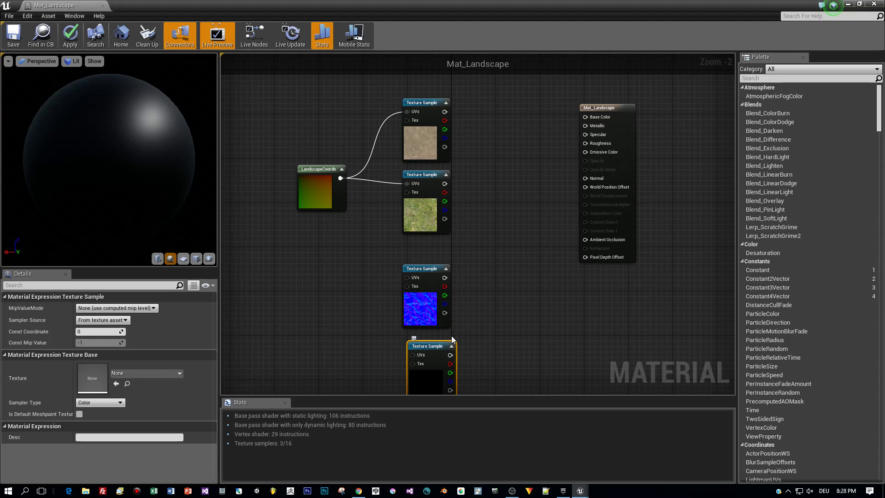
{"action": "left_click", "coordinate": [139, 372]}
{"action": "type", "text": "gra"}
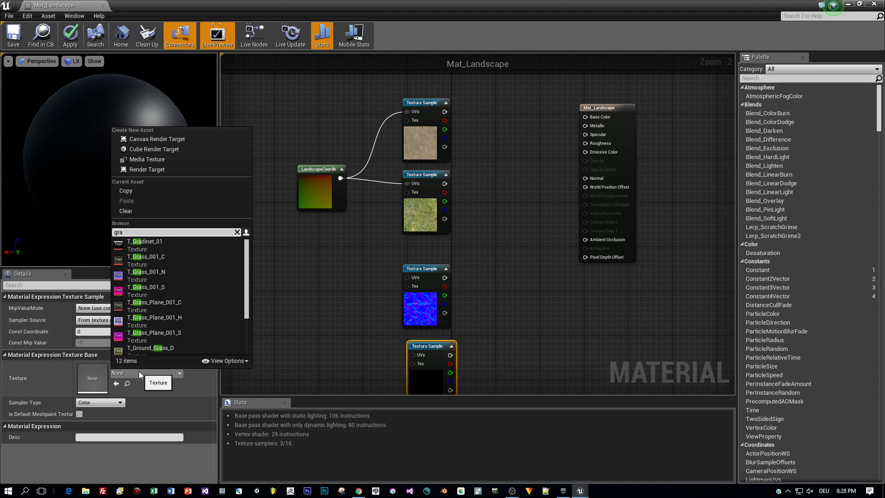
{"action": "type", "text": "ss"}
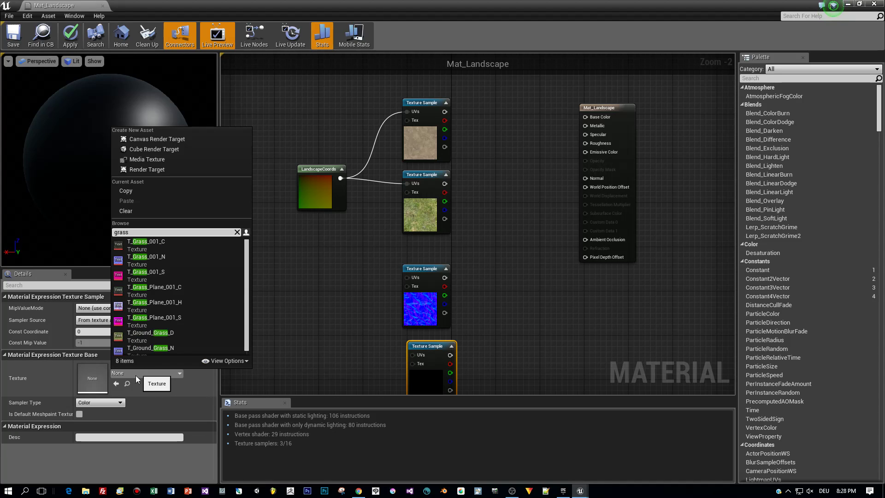
{"action": "left_click", "coordinate": [134, 348]}
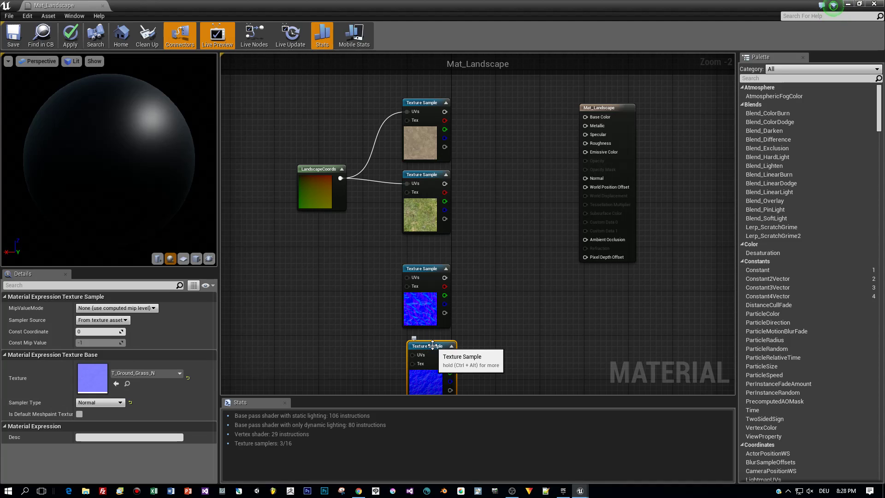
{"action": "left_click_drag", "start_coordinate": [420, 347], "coordinate": [415, 347]}
Wire LandscapeCoords into both normal-map samples' UVs and move it further left
{"action": "left_click_drag", "start_coordinate": [343, 177], "coordinate": [409, 355]}
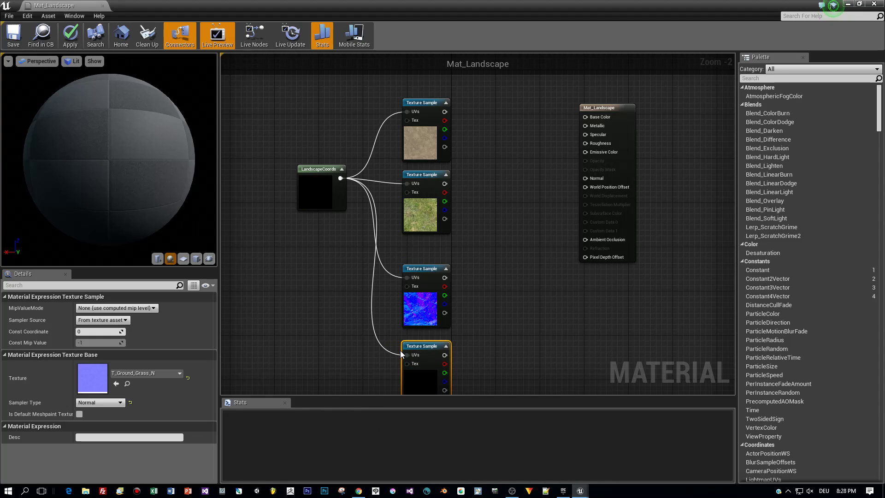
{"action": "left_click_drag", "start_coordinate": [319, 175], "coordinate": [256, 223]}
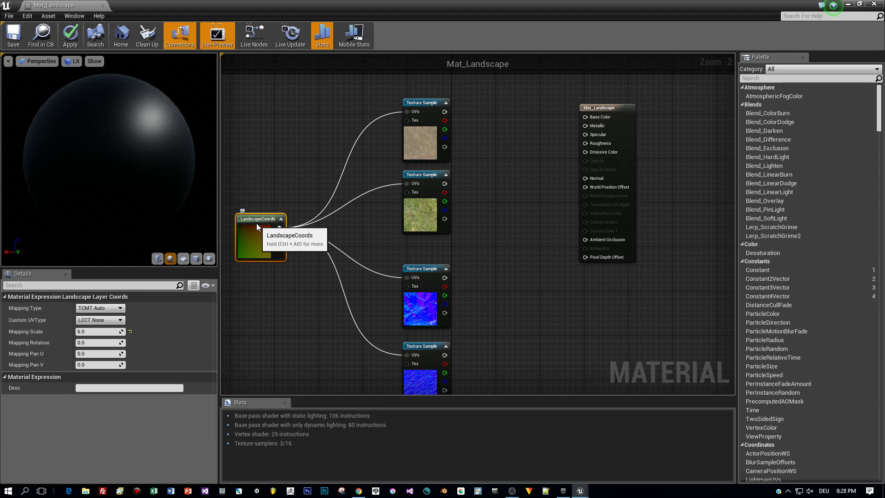
{"action": "scroll", "coordinate": [475, 258], "scroll_direction": "up", "scroll_amount": 2}
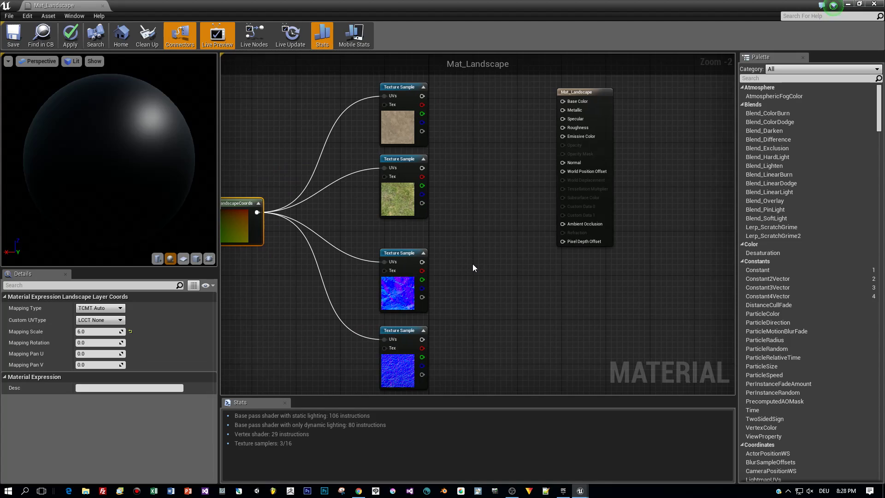
{"action": "right_click_drag", "start_coordinate": [470, 234], "coordinate": [478, 295]}
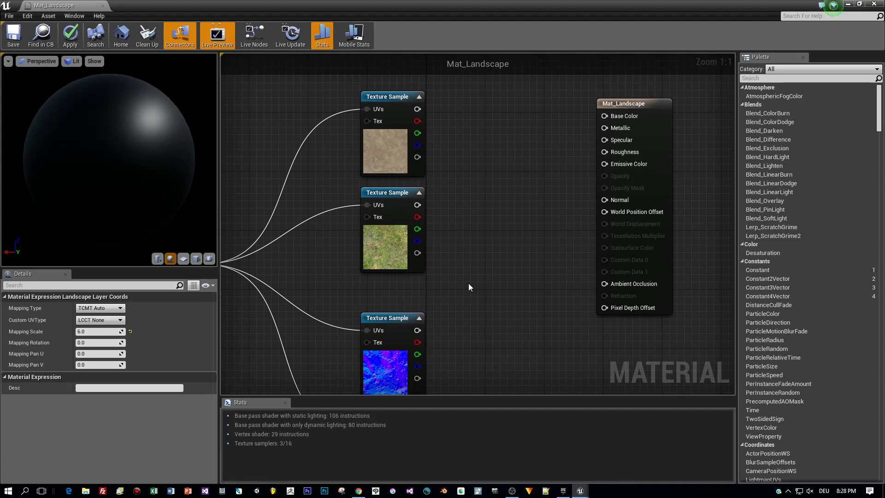
{"action": "left_click_drag", "start_coordinate": [641, 103], "coordinate": [648, 141]}
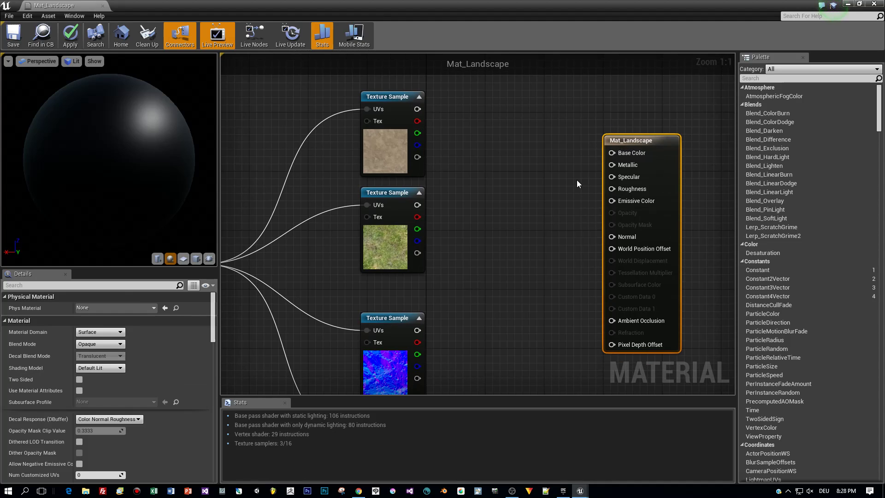
Add a constant 0 labelled 'Metal' and connect it to Mat_Landscape's Metallic input
{"action": "left_click", "coordinate": [514, 153]}
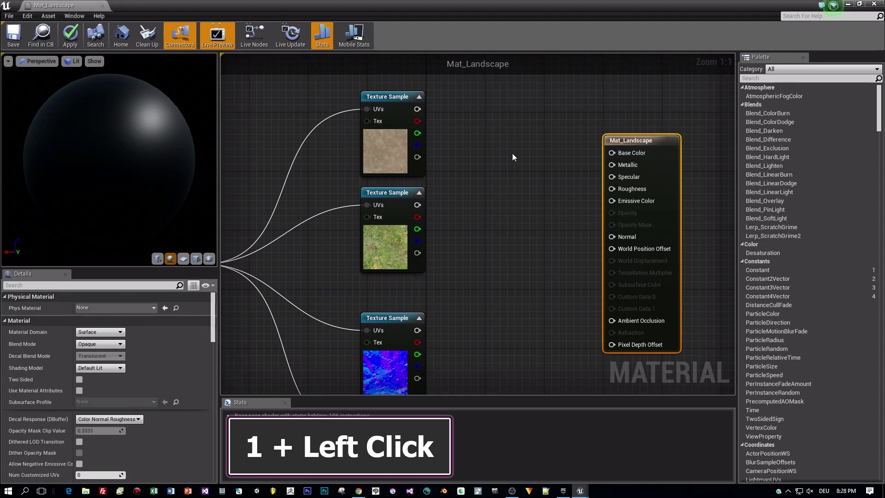
{"action": "left_click", "coordinate": [504, 150]}
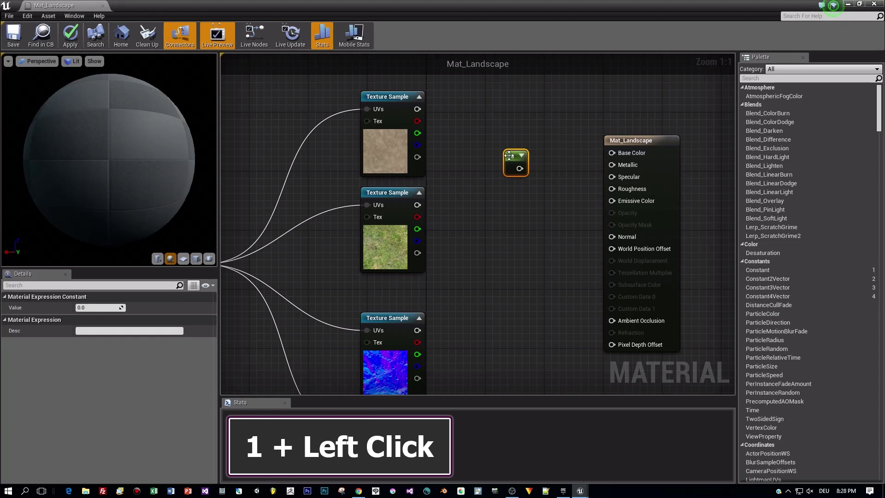
{"action": "left_click_drag", "start_coordinate": [508, 155], "coordinate": [519, 111]}
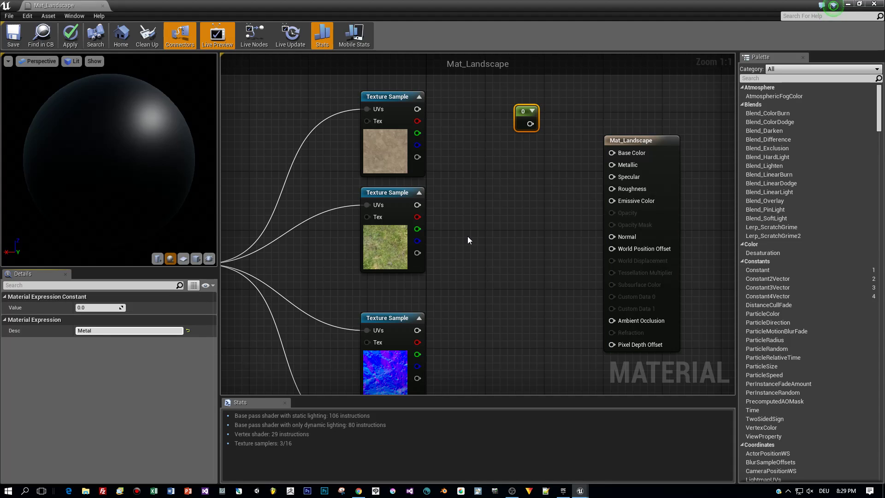
{"action": "left_click_drag", "start_coordinate": [530, 124], "coordinate": [613, 165]}
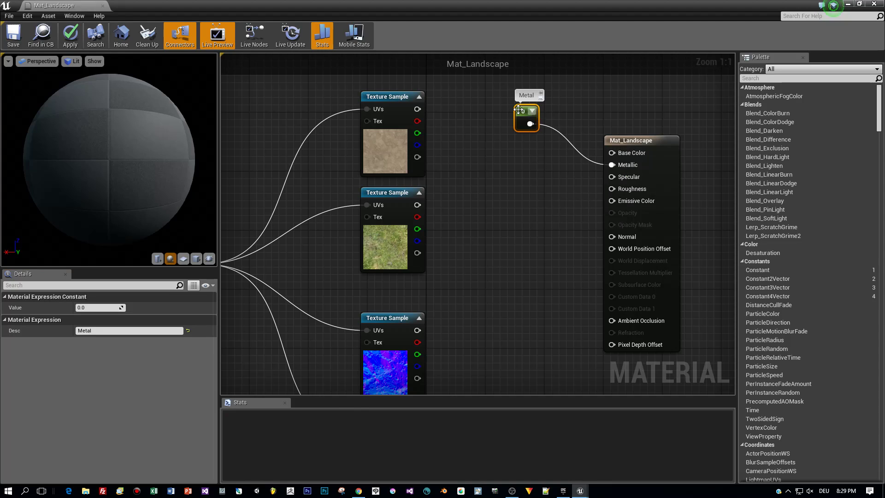
{"action": "left_click_drag", "start_coordinate": [537, 106], "coordinate": [557, 98]}
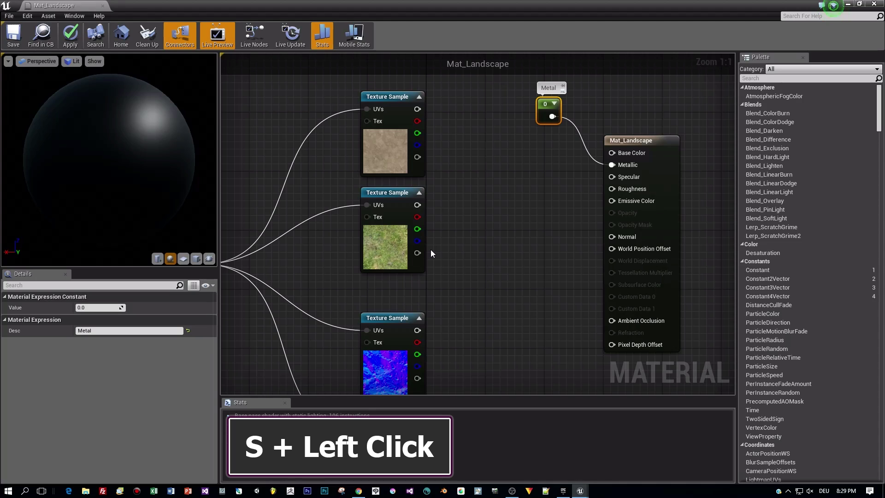
Add a Roughness scalar parameter with default value 0.8, wired into the material's Roughness
{"action": "left_click", "coordinate": [523, 198]}
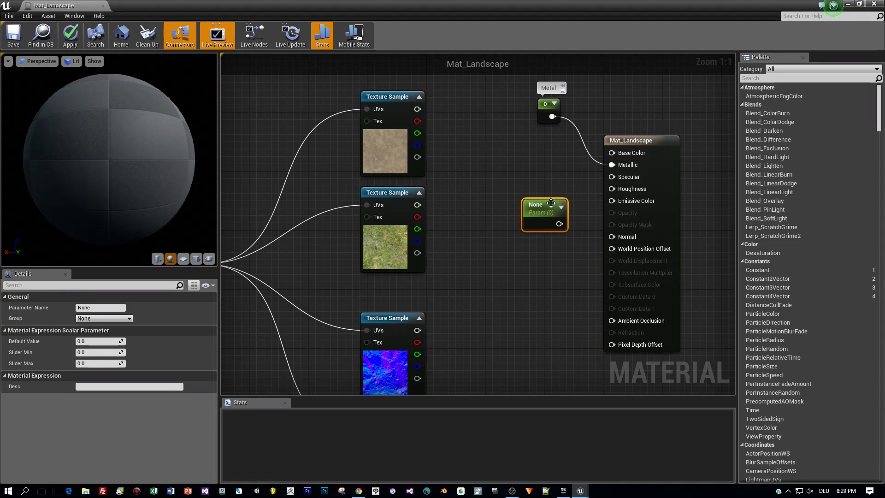
{"action": "left_click", "coordinate": [102, 307]}
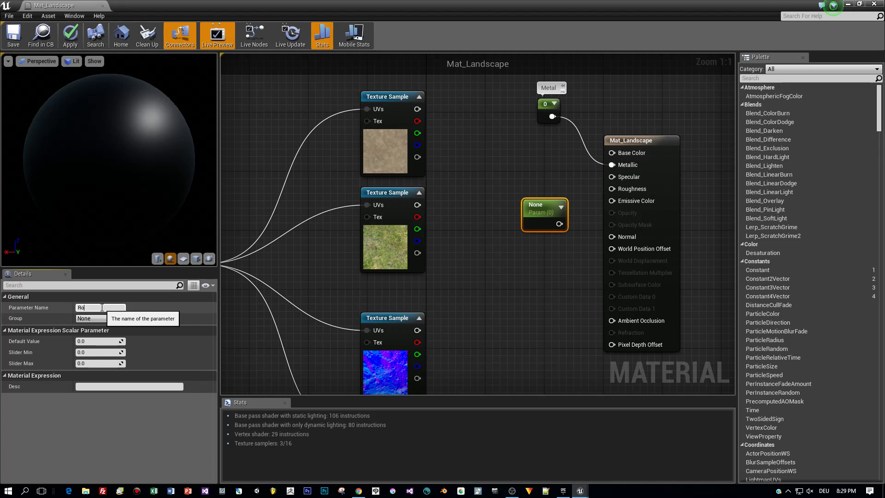
{"action": "key", "text": "Return"}
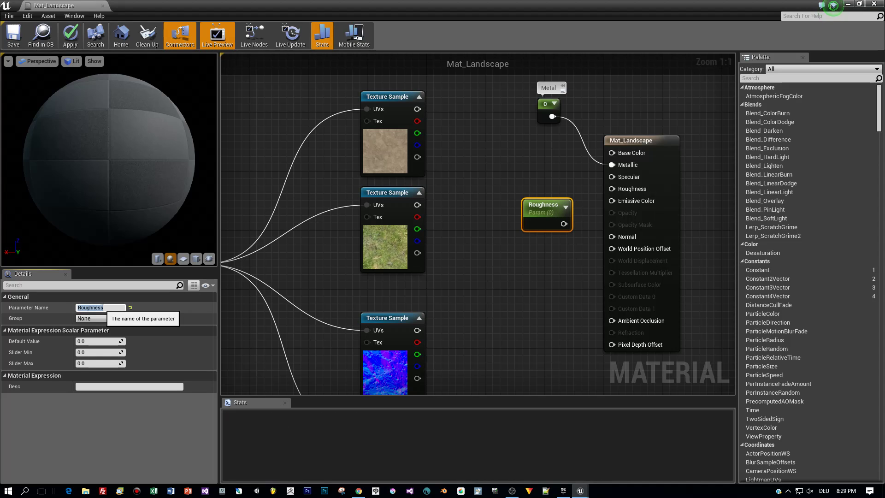
{"action": "left_click", "coordinate": [89, 340]}
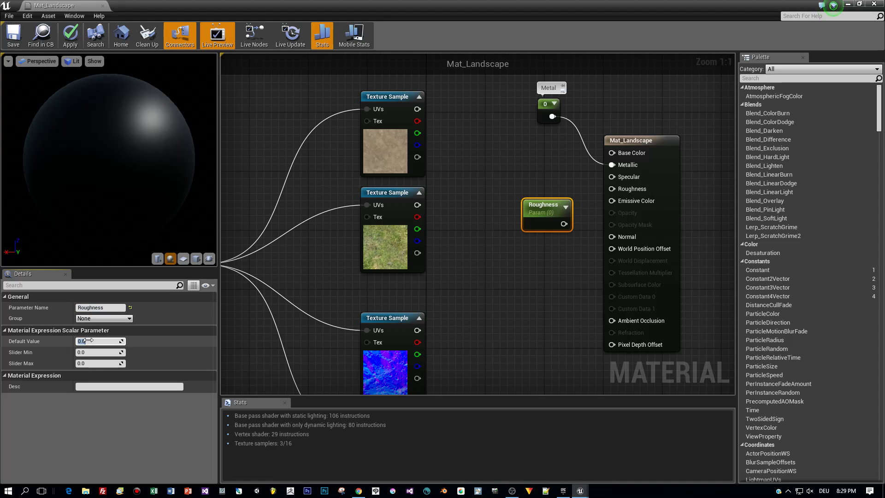
{"action": "type", "text": ".8"}
{"action": "key", "text": "Return"}
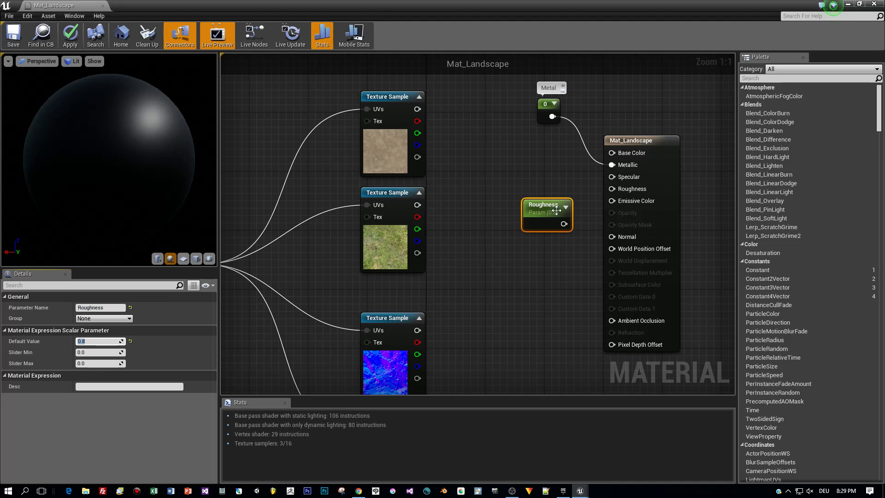
{"action": "left_click_drag", "start_coordinate": [570, 225], "coordinate": [612, 189]}
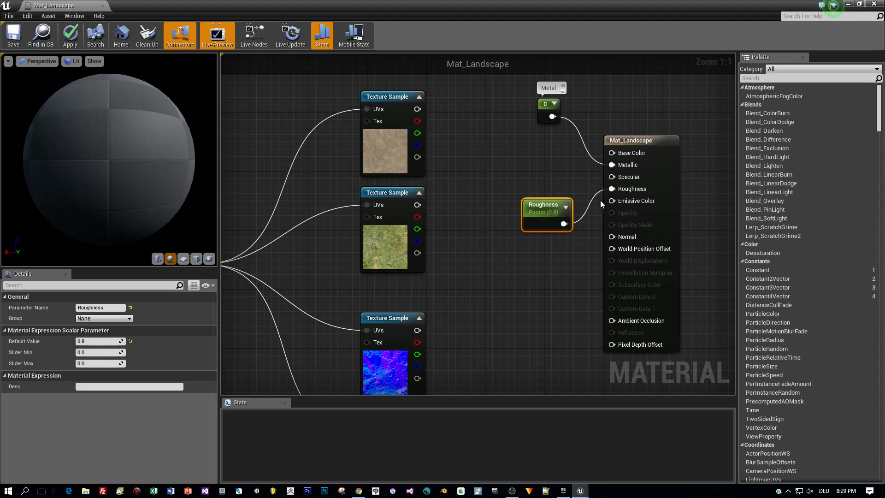
Arrange the Roughness parameter beside the Metal constant and apply the material changes
{"action": "left_click_drag", "start_coordinate": [546, 213], "coordinate": [499, 92]}
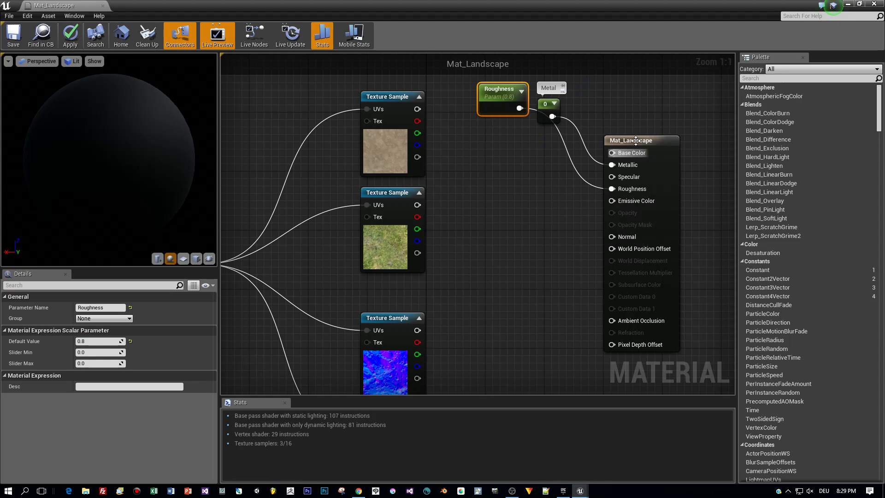
{"action": "left_click_drag", "start_coordinate": [547, 100], "coordinate": [576, 86]}
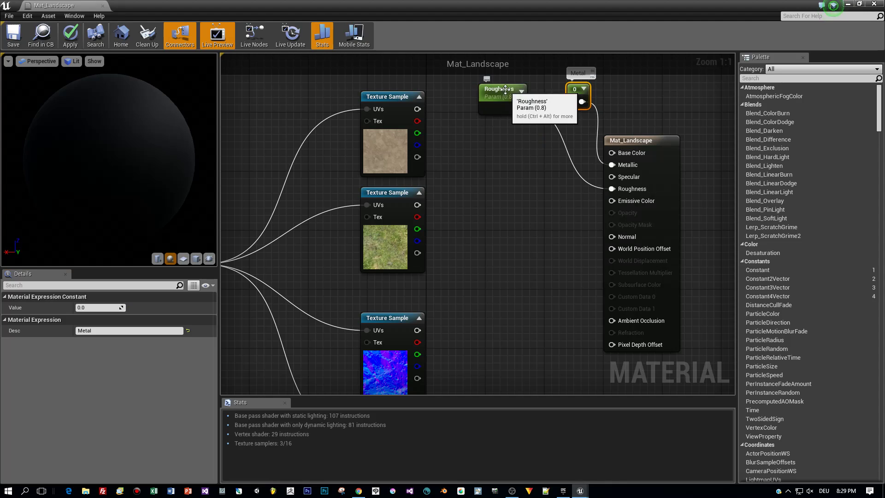
{"action": "left_click_drag", "start_coordinate": [504, 95], "coordinate": [525, 91]}
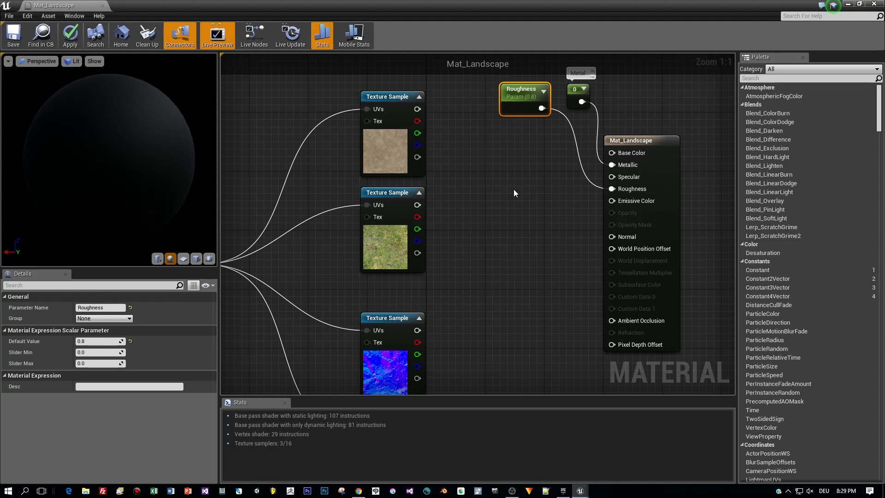
{"action": "key", "text": "ctrl+s"}
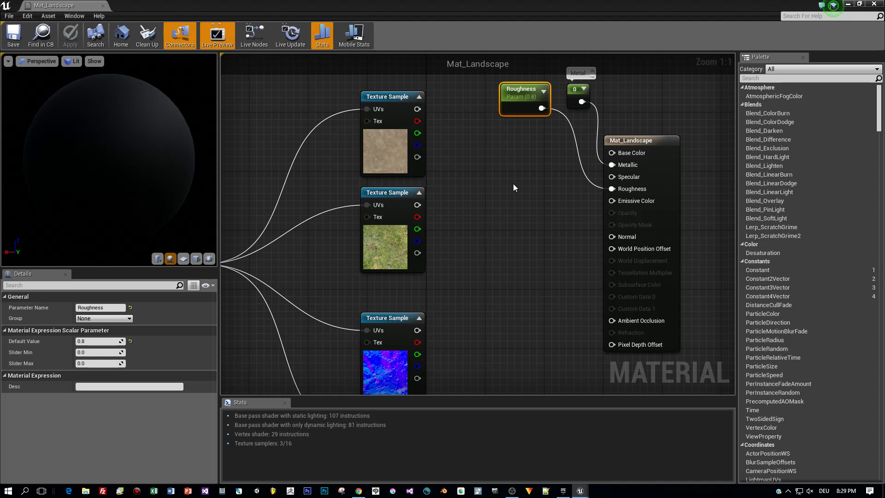
{"action": "right_click", "coordinate": [499, 182]}
Add a LandscapeLayerBlend node found with the search 'lands' and nudge it up and left
{"action": "type", "text": "landsc"}
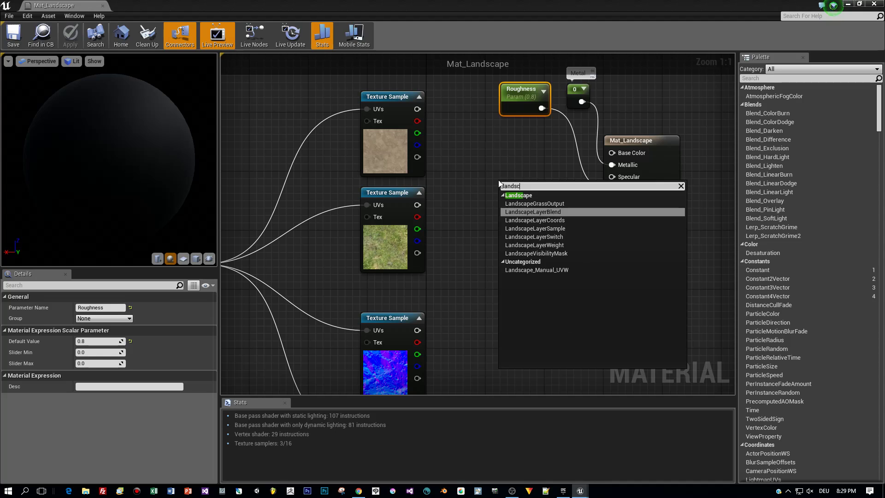
{"action": "left_click", "coordinate": [533, 211]}
{"action": "left_click_drag", "start_coordinate": [518, 173], "coordinate": [503, 166]}
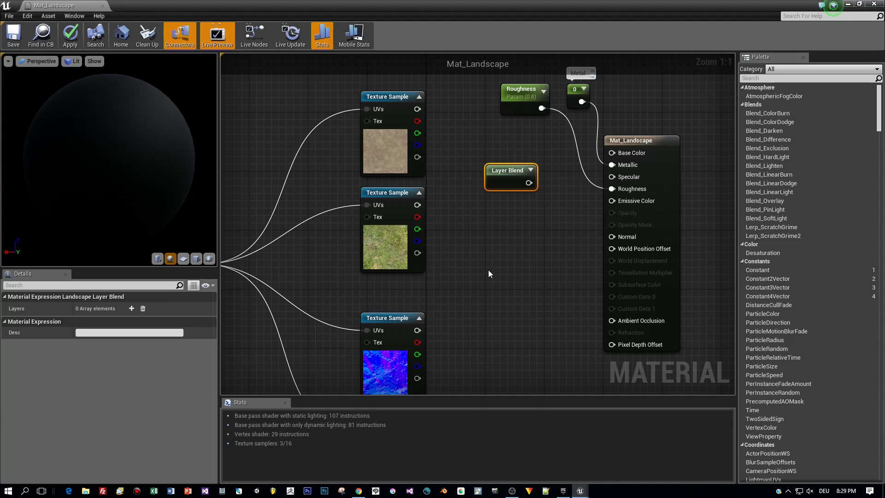
{"action": "left_click", "coordinate": [131, 309]}
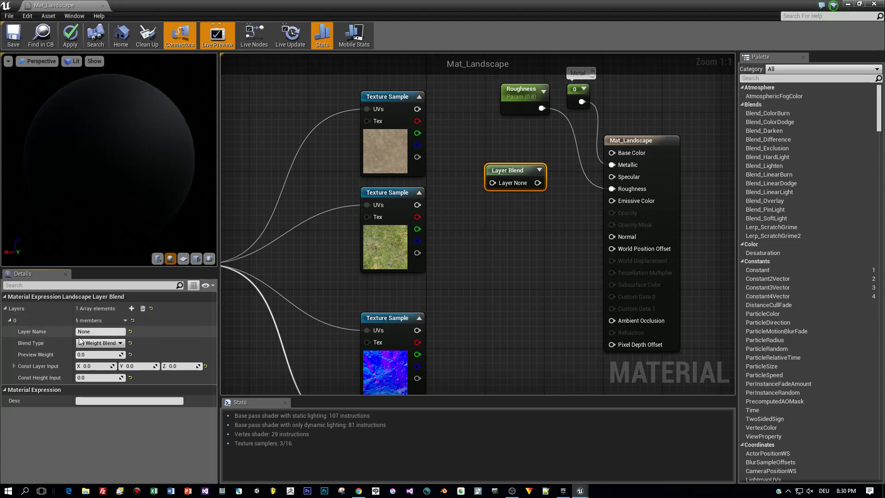
Name the first layer Gravel with preview weight 1.0 and wire the gravel texture's RGB into it
{"action": "left_click", "coordinate": [96, 331]}
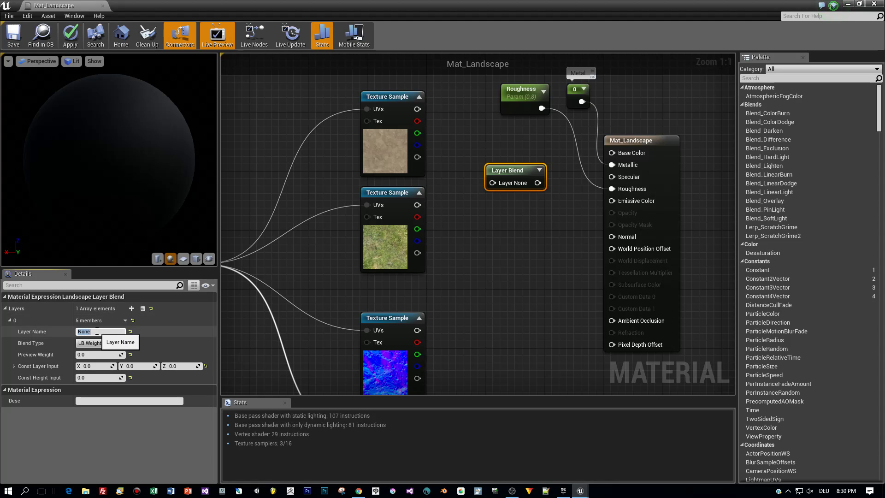
{"action": "key", "text": "Return"}
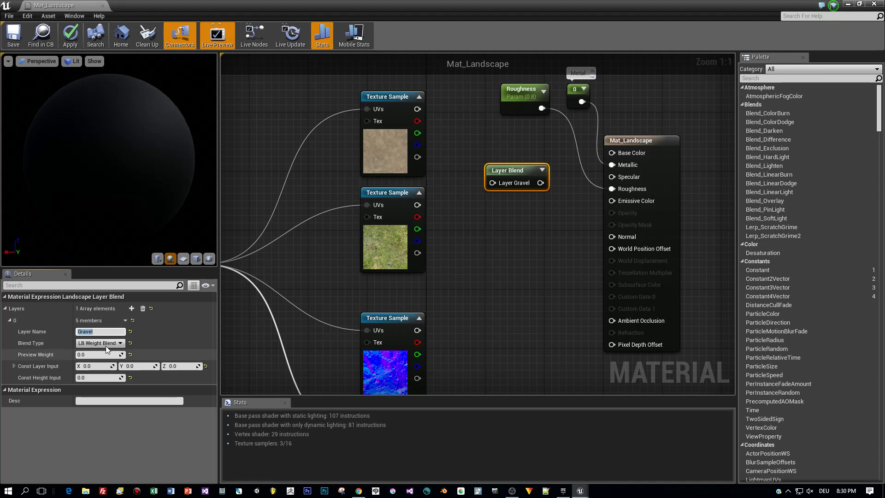
{"action": "left_click", "coordinate": [111, 354]}
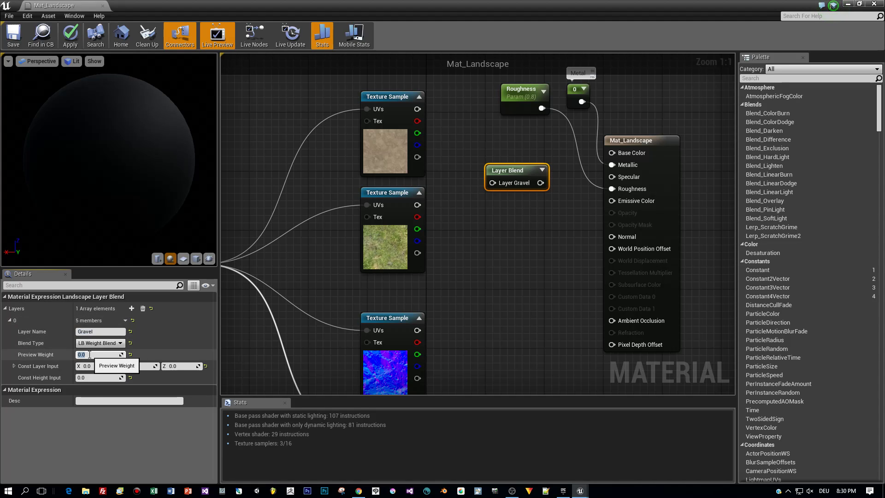
{"action": "type", "text": "1"}
{"action": "key", "text": "Tab"}
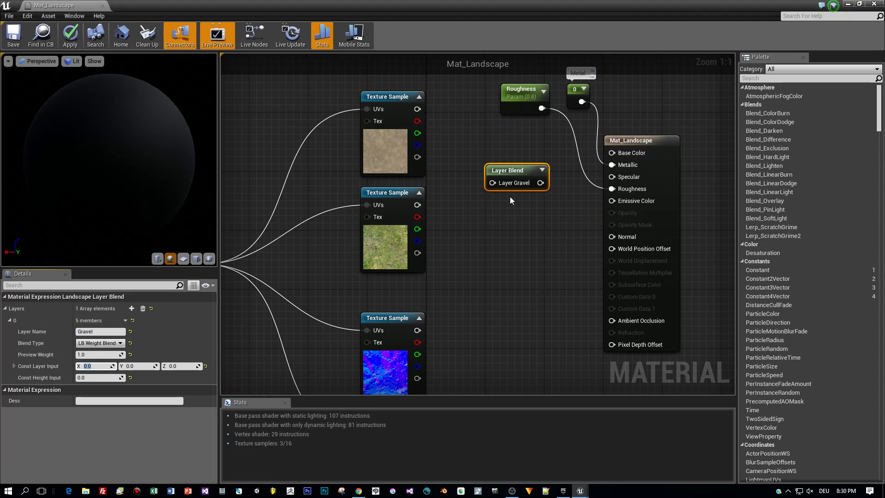
{"action": "left_click_drag", "start_coordinate": [507, 168], "coordinate": [510, 162]}
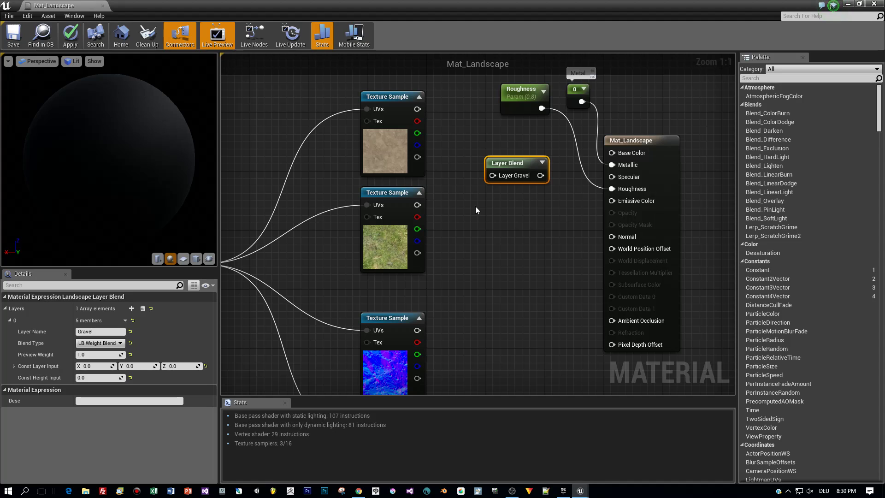
{"action": "left_click_drag", "start_coordinate": [416, 109], "coordinate": [493, 175]}
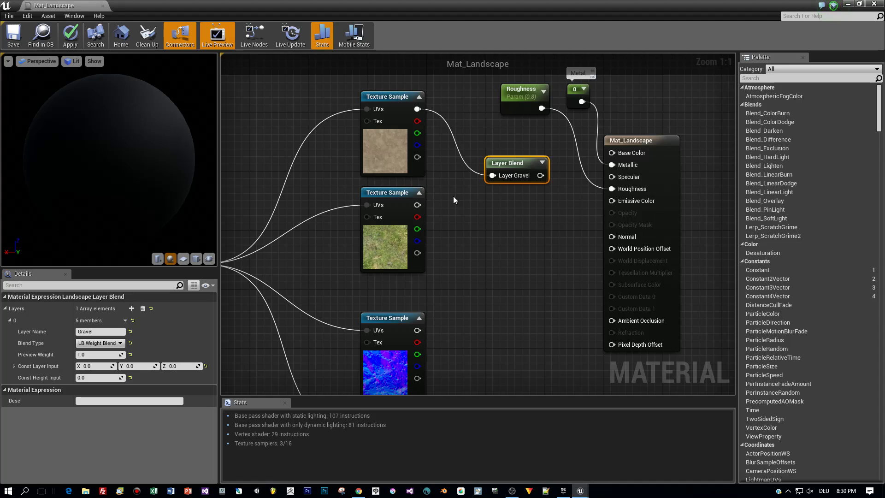
{"action": "left_click", "coordinate": [131, 308]}
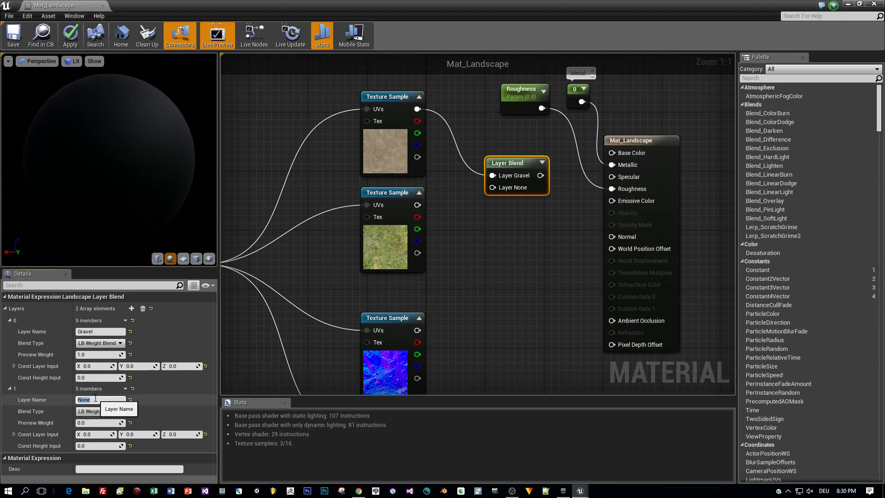
Add a height-blended Grass layer fed by the grass texture's colour and alpha
{"action": "type", "text": "Grass"}
{"action": "key", "text": "Return"}
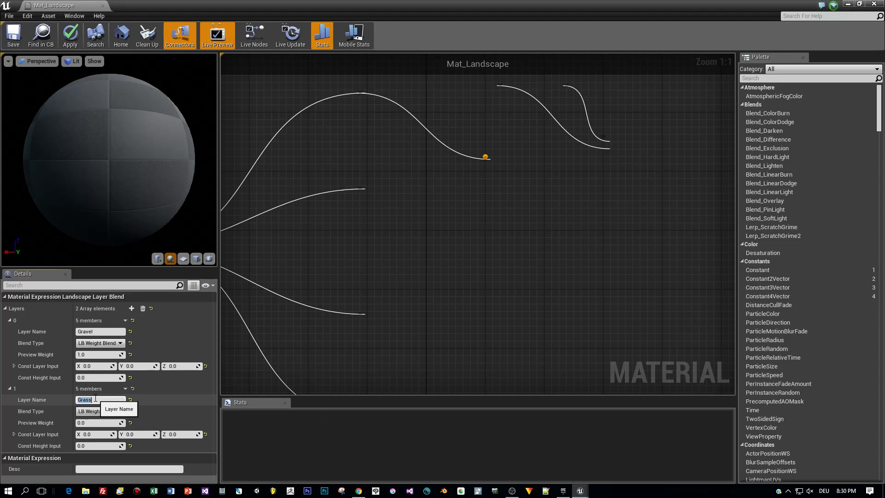
{"action": "left_click", "coordinate": [99, 411]}
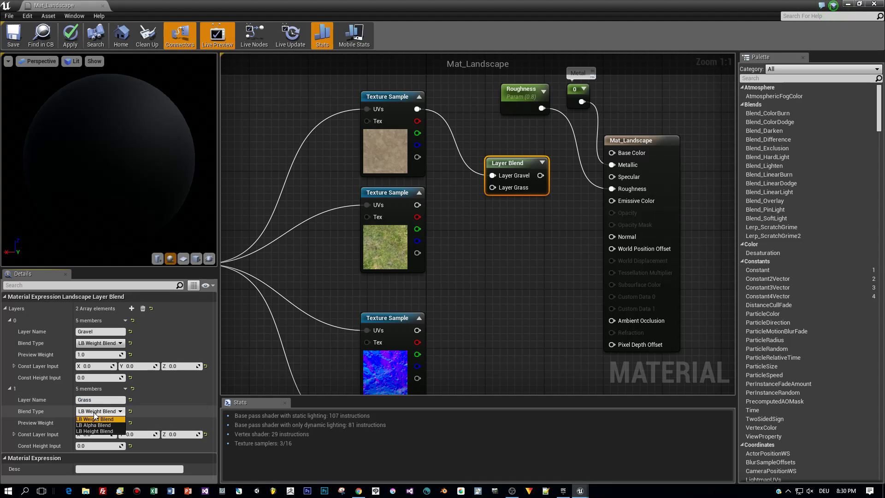
{"action": "left_click", "coordinate": [100, 431]}
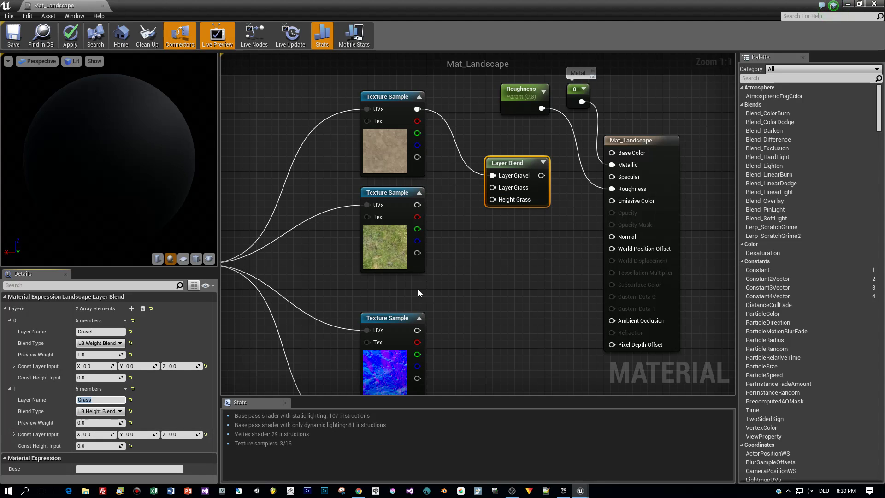
{"action": "left_click_drag", "start_coordinate": [417, 205], "coordinate": [494, 190]}
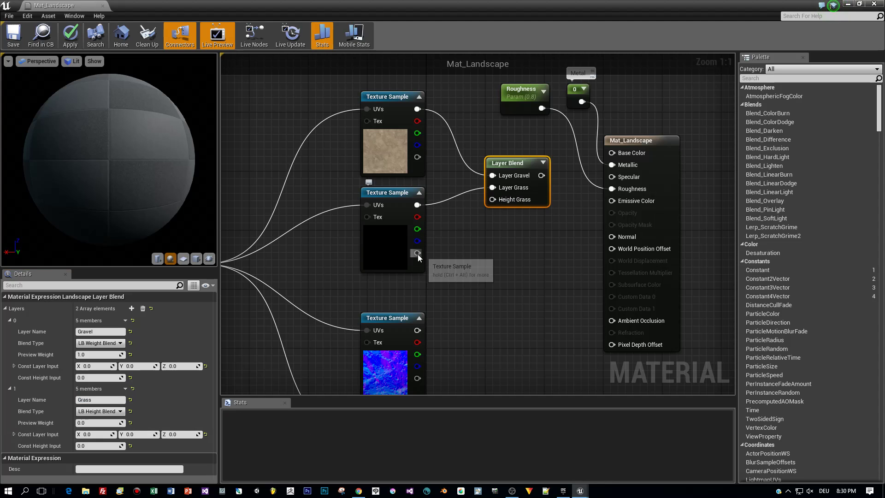
{"action": "left_click_drag", "start_coordinate": [417, 253], "coordinate": [493, 201]}
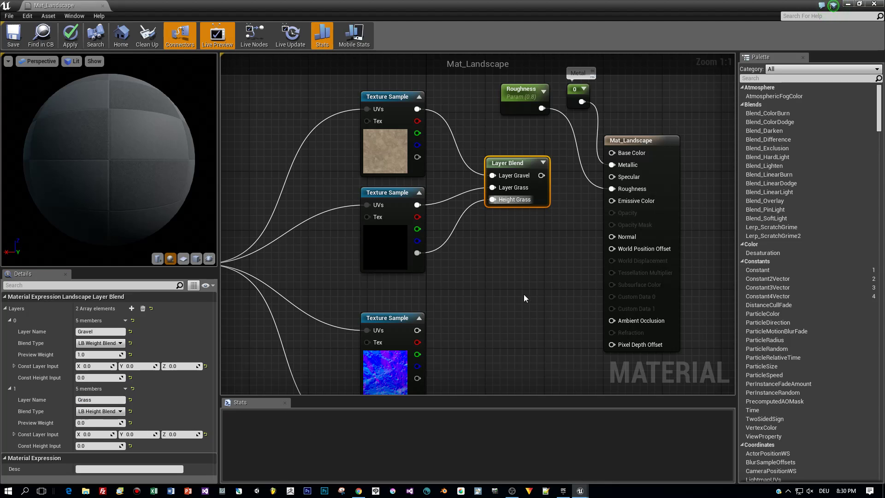
{"action": "right_click_drag", "start_coordinate": [522, 295], "coordinate": [500, 280]}
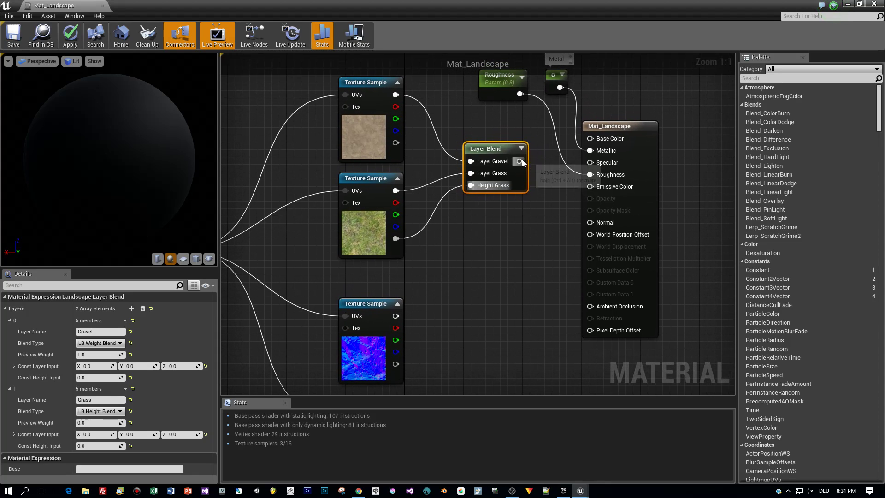
Feed the Layer Blend output into Base Color and check the result on the preview sphere
{"action": "left_click_drag", "start_coordinate": [519, 161], "coordinate": [590, 138]}
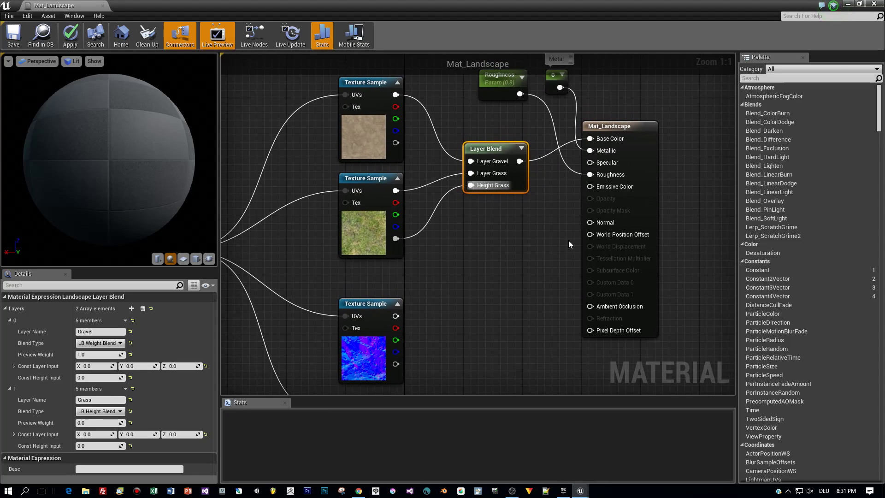
{"action": "scroll", "coordinate": [112, 151], "scroll_direction": "down", "scroll_amount": 3}
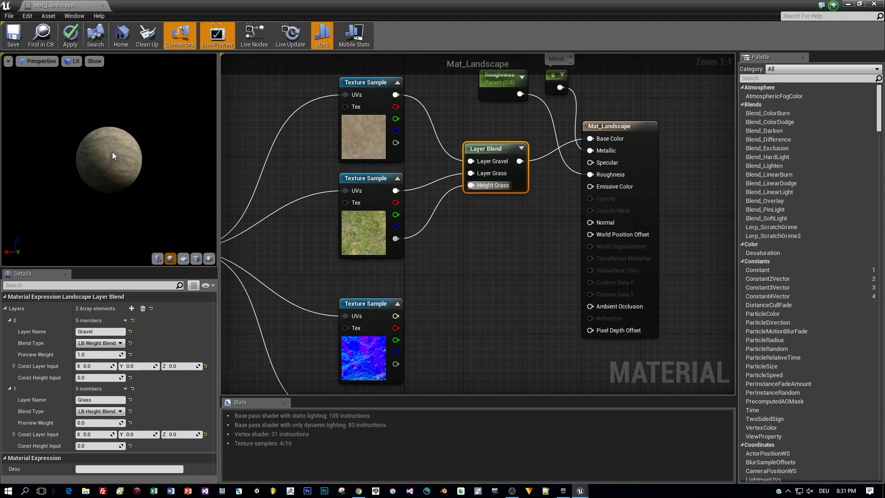
{"action": "scroll", "coordinate": [111, 164], "scroll_direction": "up", "scroll_amount": 2}
{"action": "mouse_move", "coordinate": [112, 164]}
{"action": "left_mouse_down"}
{"action": "mouse_move", "coordinate": [208, 177]}
{"action": "mouse_move", "coordinate": [110, 164]}
{"action": "left_mouse_up"}
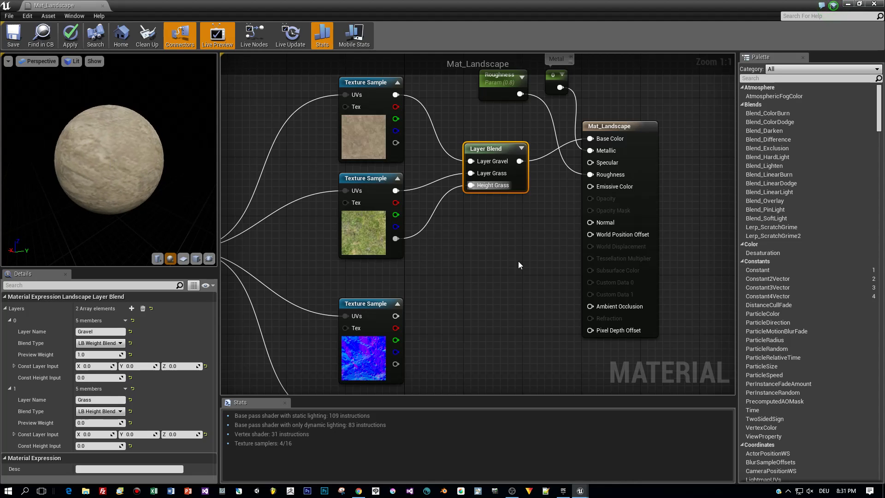
{"action": "scroll", "coordinate": [519, 261], "scroll_direction": "down", "scroll_amount": 2}
{"action": "right_click_drag", "start_coordinate": [519, 261], "coordinate": [501, 240]}
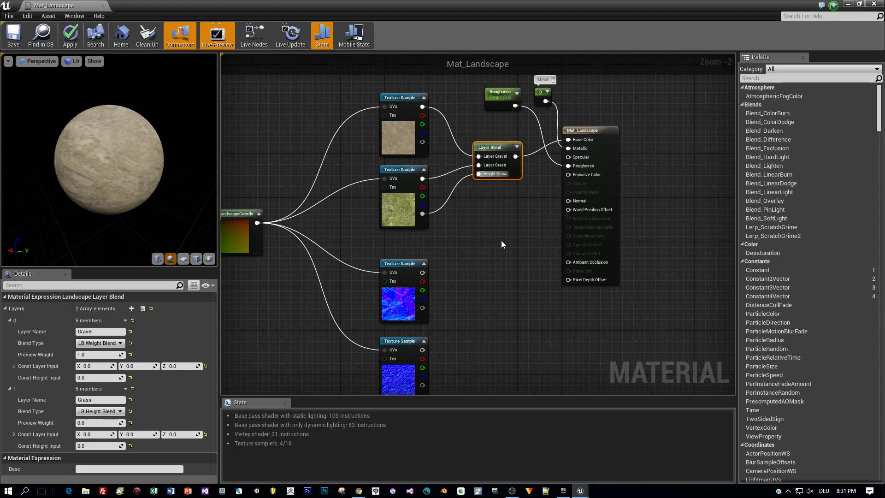
Add a second LandscapeLayerBlend node below the first one
{"action": "right_click", "coordinate": [497, 261]}
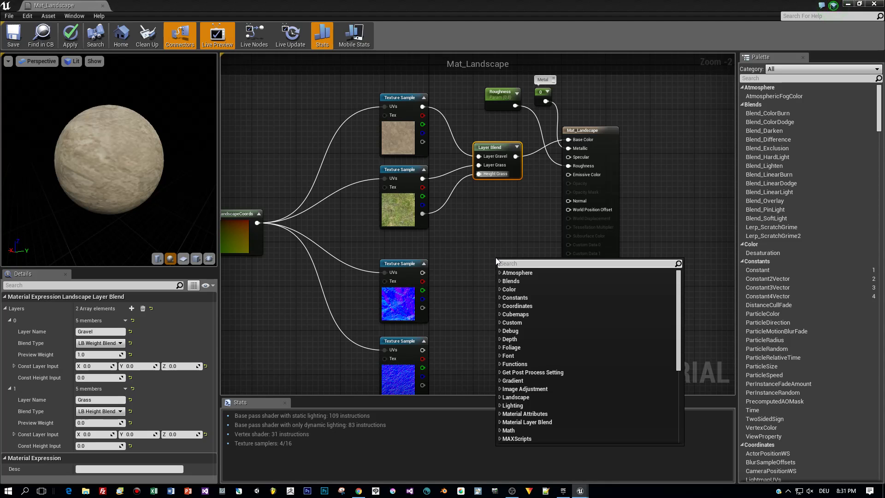
{"action": "type", "text": "lad"}
{"action": "key", "text": "BackSpace"}
{"action": "type", "text": "ndsc"}
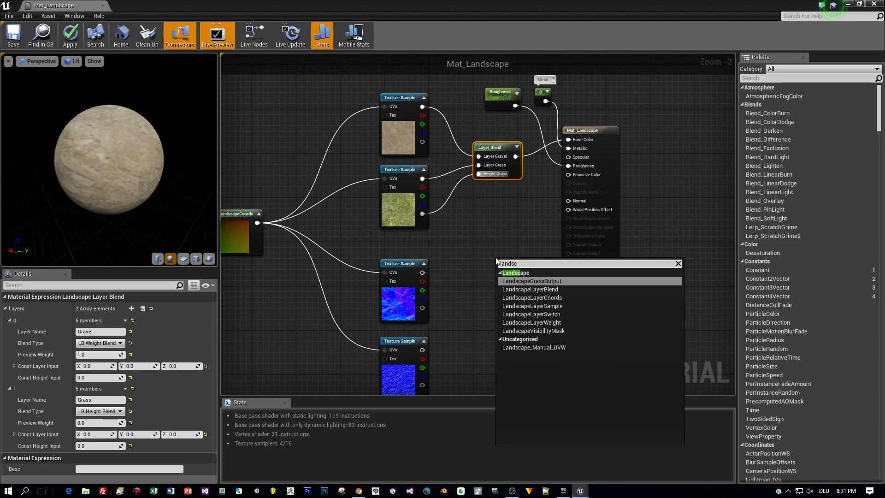
{"action": "key", "text": "Down"}
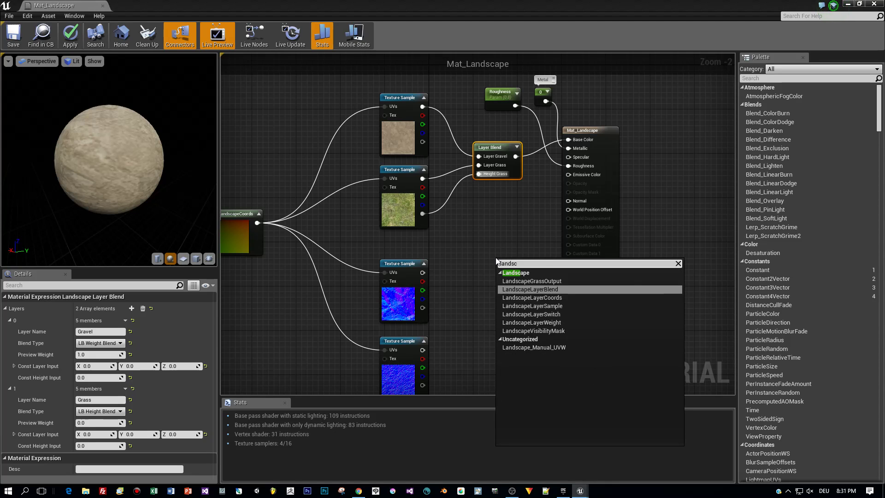
{"action": "key", "text": "Return"}
{"action": "left_click_drag", "start_coordinate": [502, 263], "coordinate": [491, 276]}
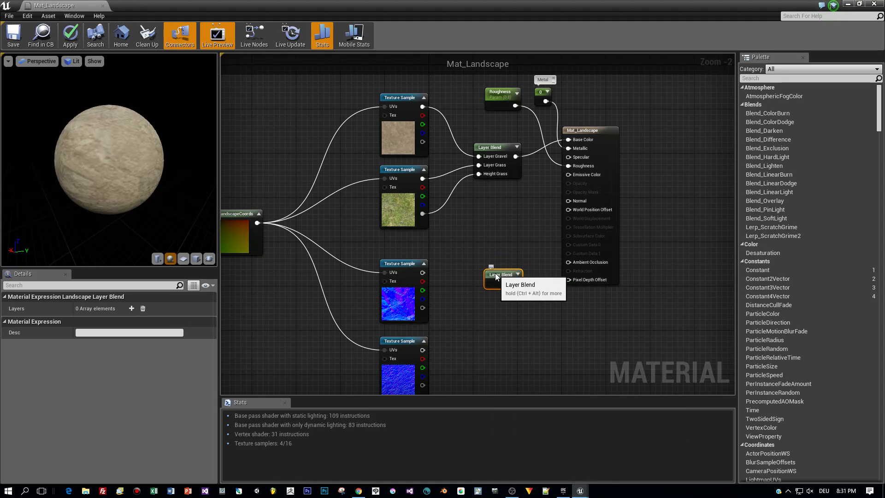
Give it a Gravel layer with preview weight 1.0, fed by the first normal map
{"action": "left_click", "coordinate": [131, 308]}
{"action": "left_click", "coordinate": [107, 331]}
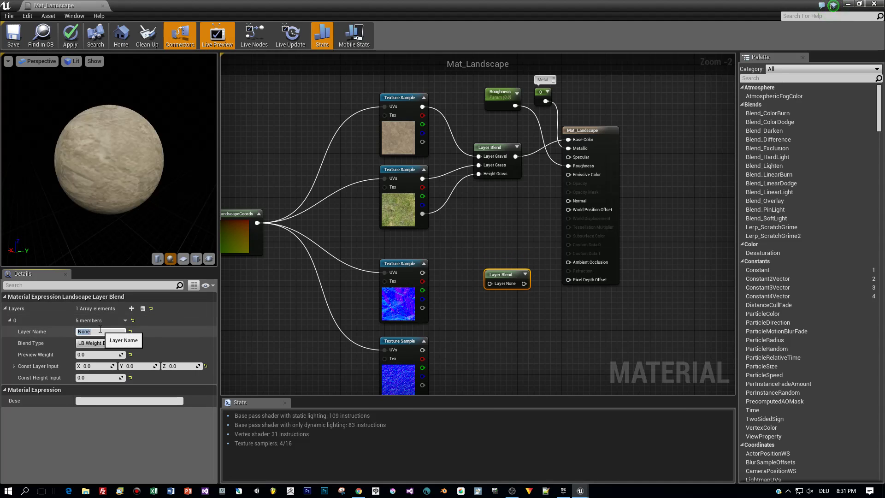
{"action": "type", "text": "Gravel"}
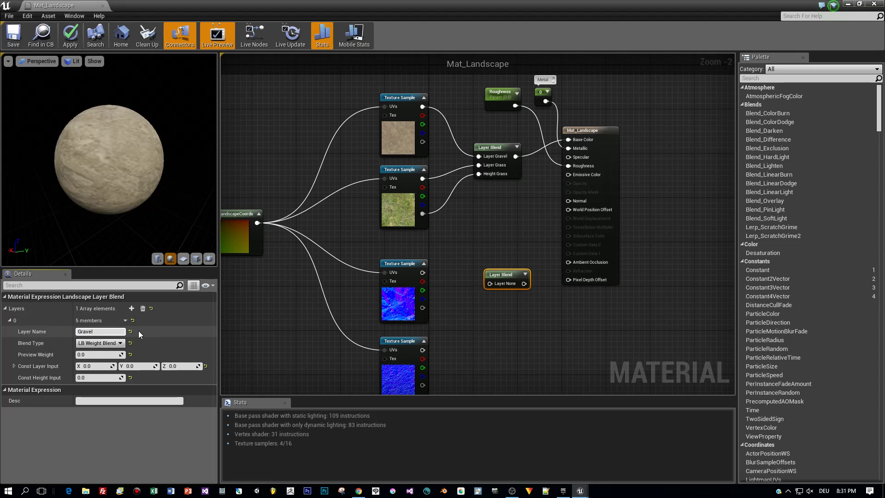
{"action": "key", "text": "Return"}
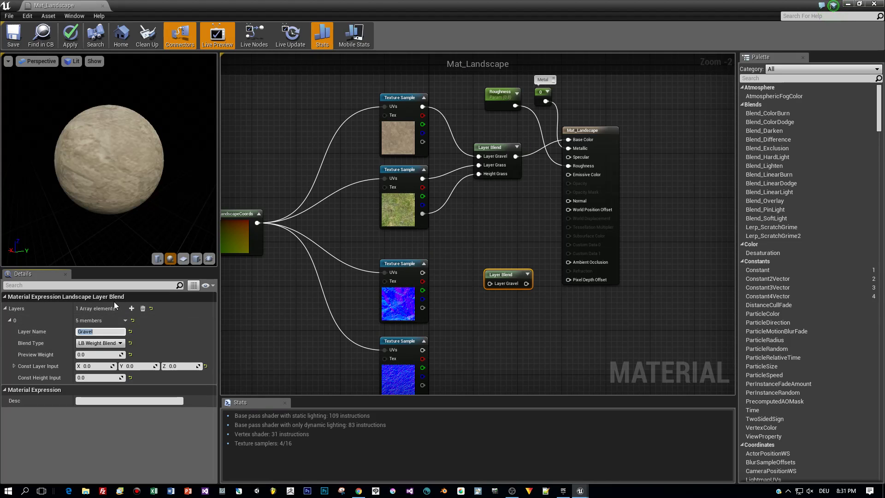
{"action": "left_click", "coordinate": [102, 354]}
{"action": "type", "text": "1"}
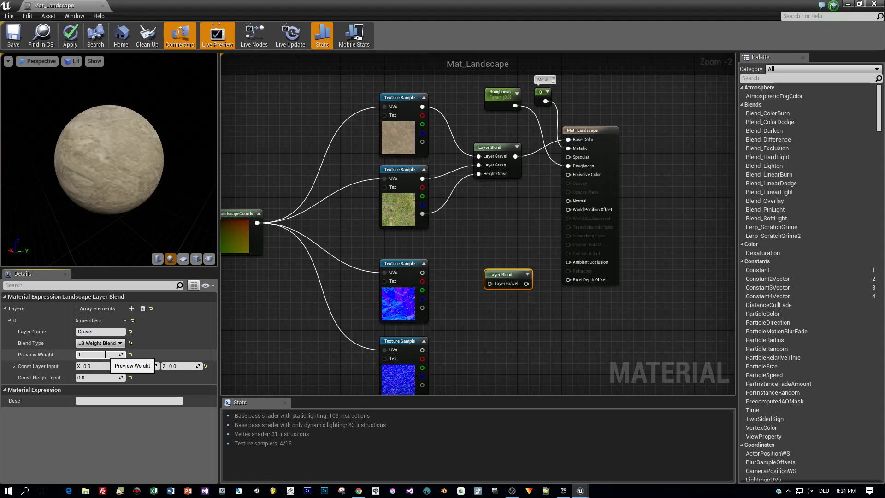
{"action": "key", "text": "Tab"}
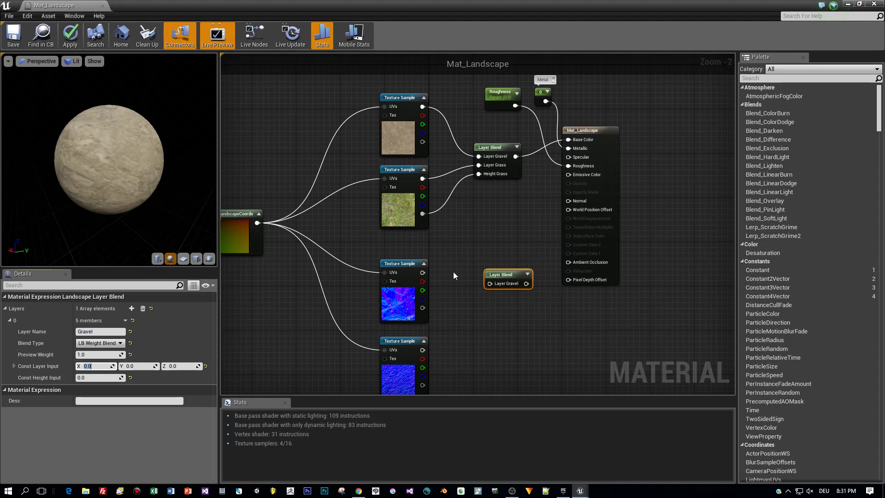
{"action": "left_click_drag", "start_coordinate": [424, 273], "coordinate": [491, 282]}
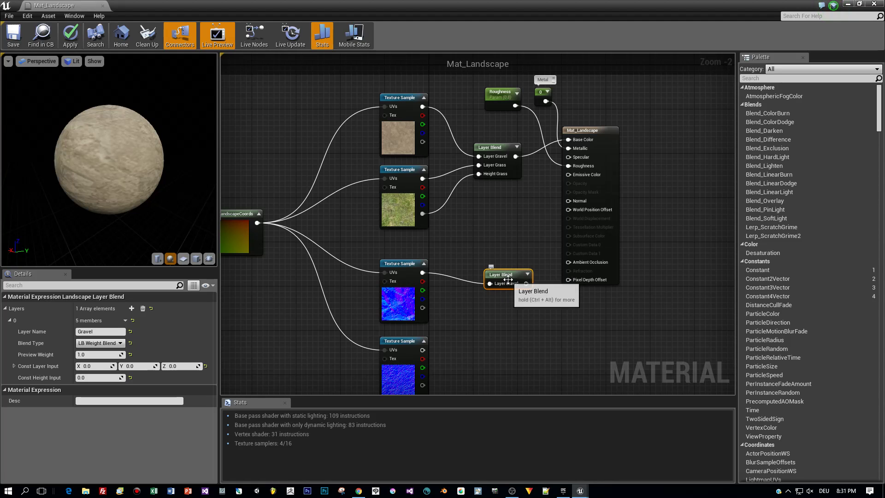
{"action": "left_click", "coordinate": [131, 308]}
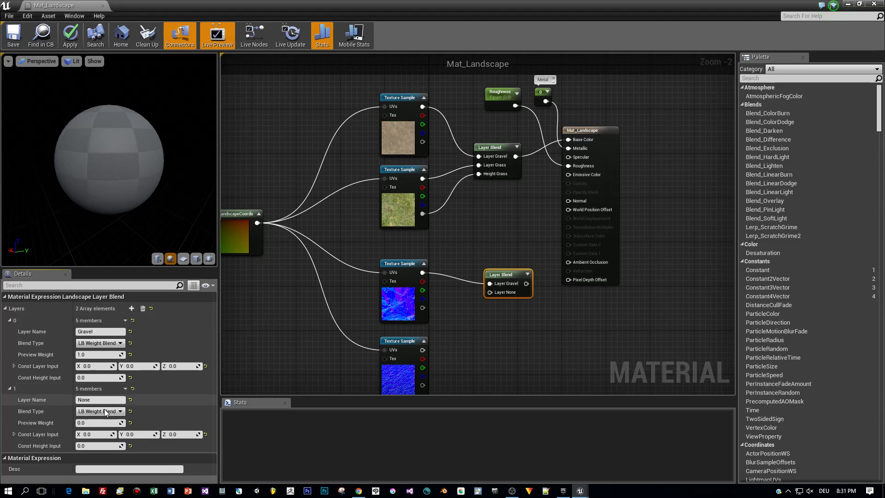
Add a height-blended Grass layer using the second normal map and grass alpha, output to Normal
{"action": "left_click", "coordinate": [107, 399]}
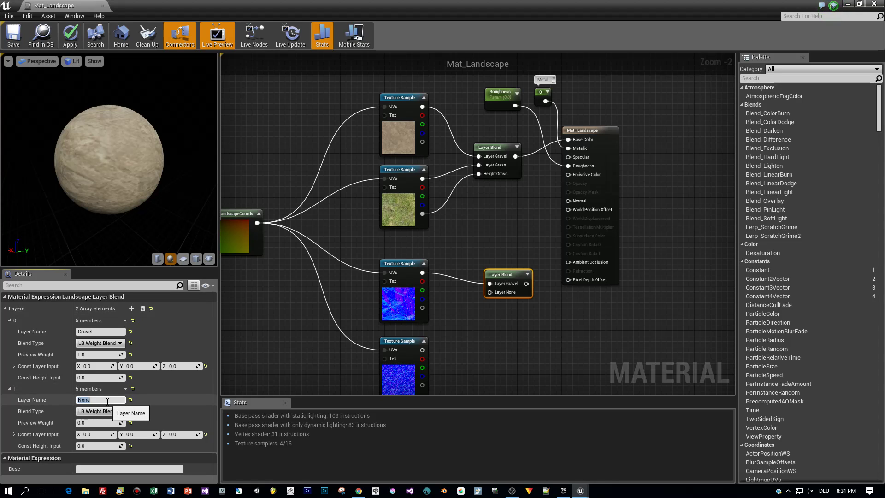
{"action": "type", "text": "Grass"}
{"action": "key", "text": "Return"}
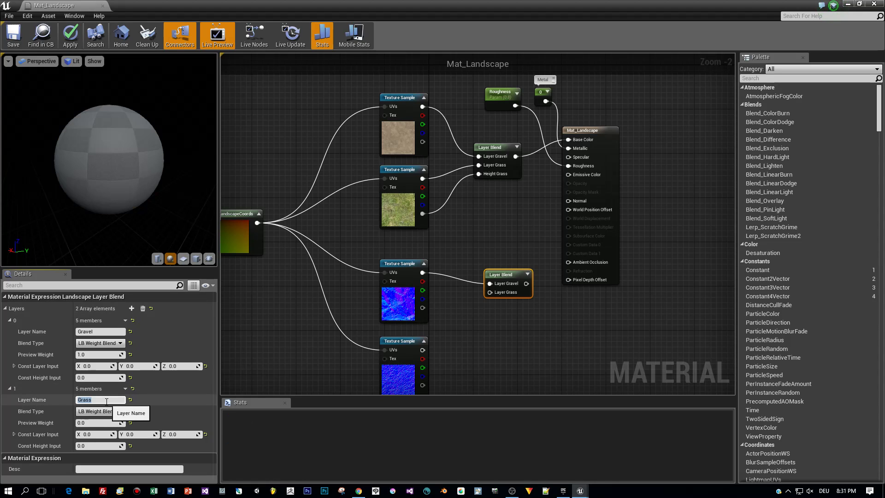
{"action": "left_click", "coordinate": [99, 411]}
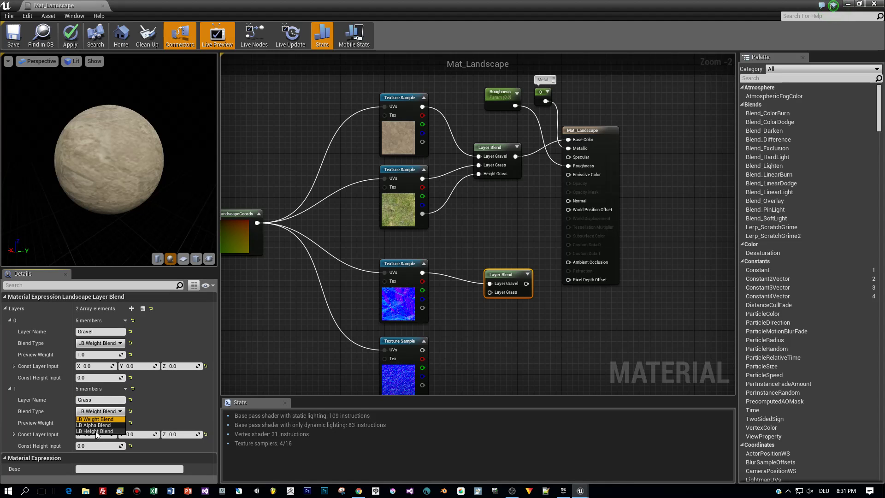
{"action": "left_click", "coordinate": [95, 431]}
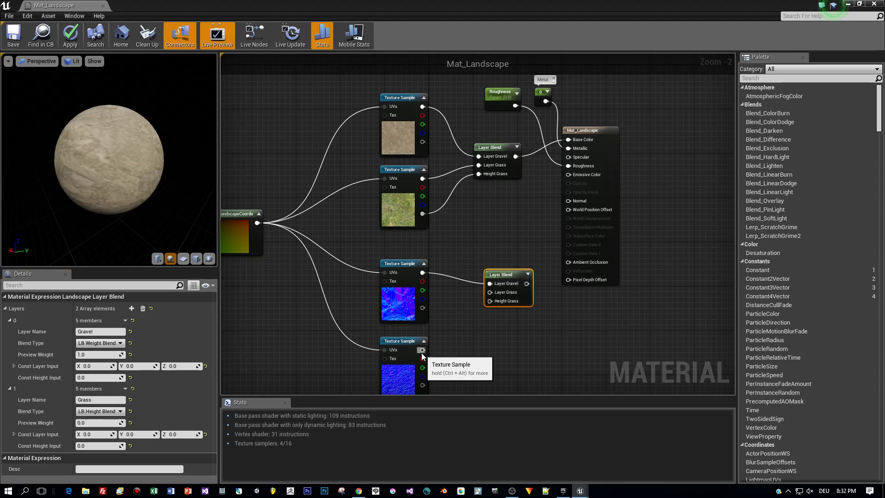
{"action": "left_click_drag", "start_coordinate": [422, 350], "coordinate": [491, 292]}
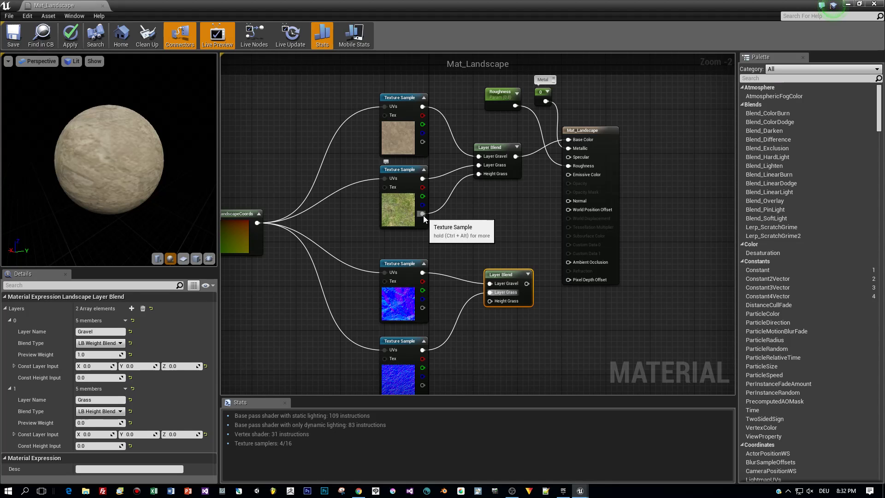
{"action": "left_click_drag", "start_coordinate": [423, 214], "coordinate": [491, 300]}
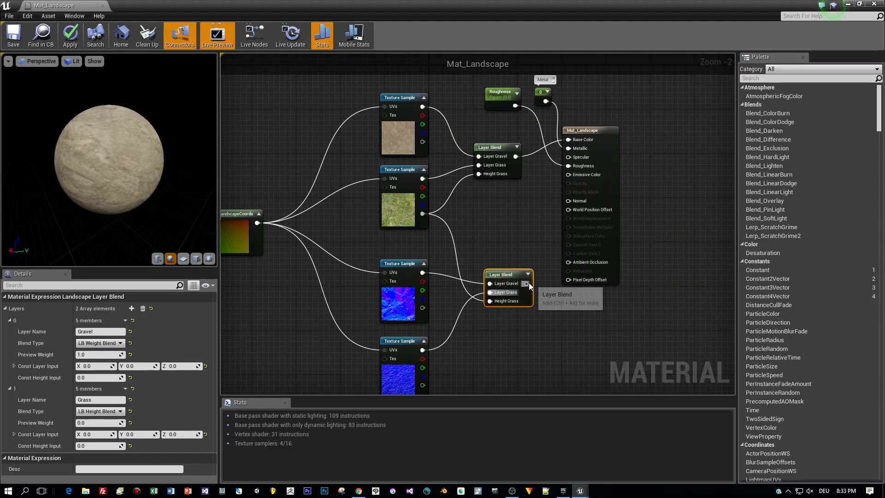
{"action": "left_click_drag", "start_coordinate": [526, 283], "coordinate": [568, 200]}
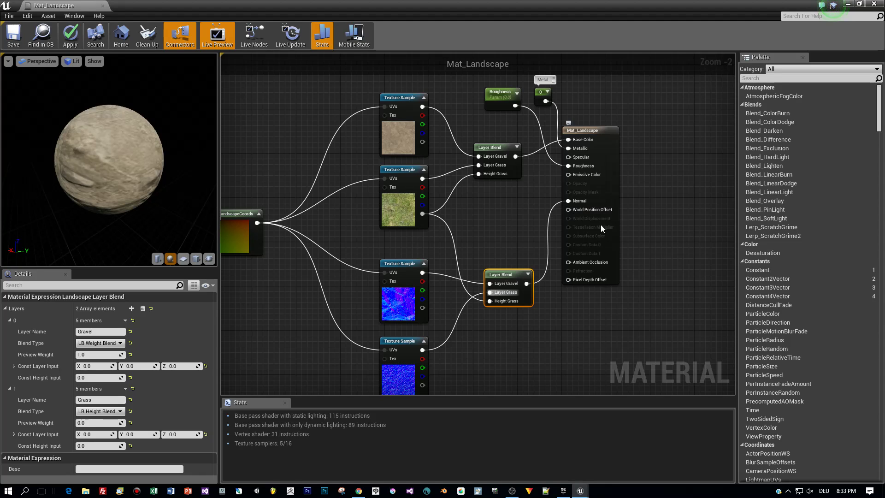
Apply the material, set Mat_Landscape as the Landscape Material, and switch to Landscape Paint mode
{"action": "left_click", "coordinate": [76, 45]}
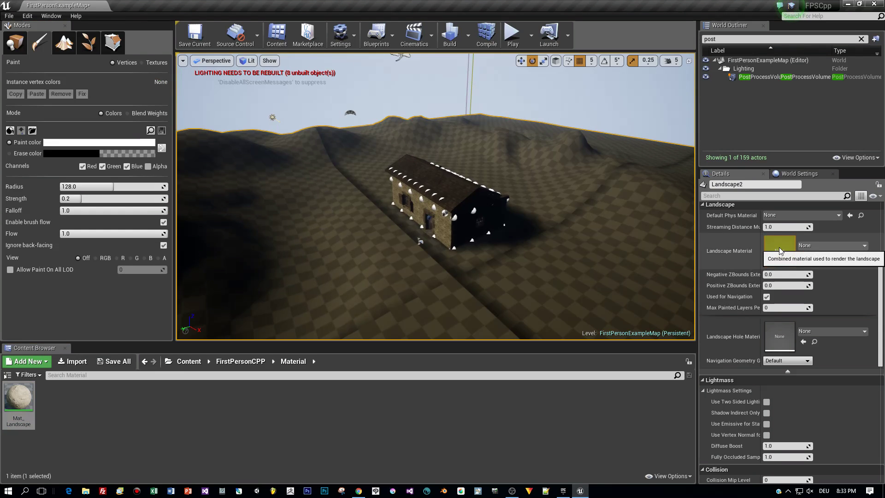
{"action": "left_click_drag", "start_coordinate": [18, 397], "coordinate": [780, 242]}
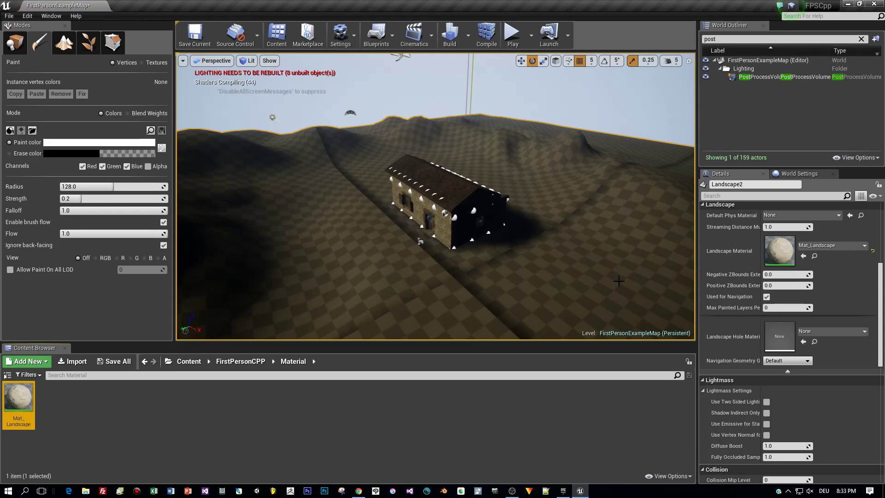
{"action": "left_click", "coordinate": [64, 42]}
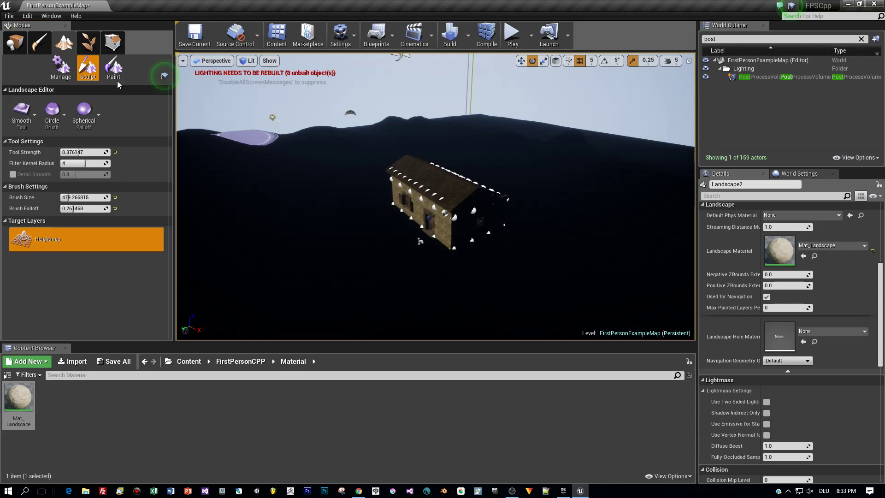
{"action": "left_click", "coordinate": [113, 68]}
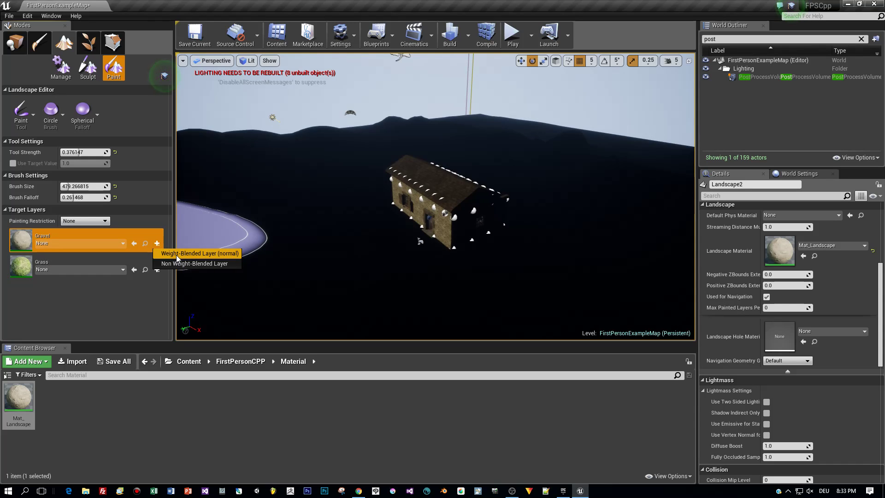
Create a weight-blended Gravel_LayerInfo in the Material folder for the Gravel layer
{"action": "left_click", "coordinate": [176, 255]}
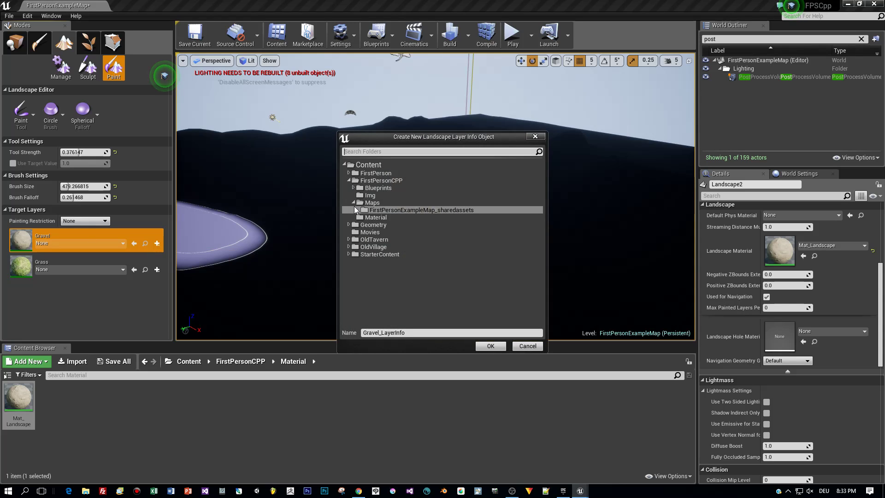
{"action": "left_click", "coordinate": [375, 217]}
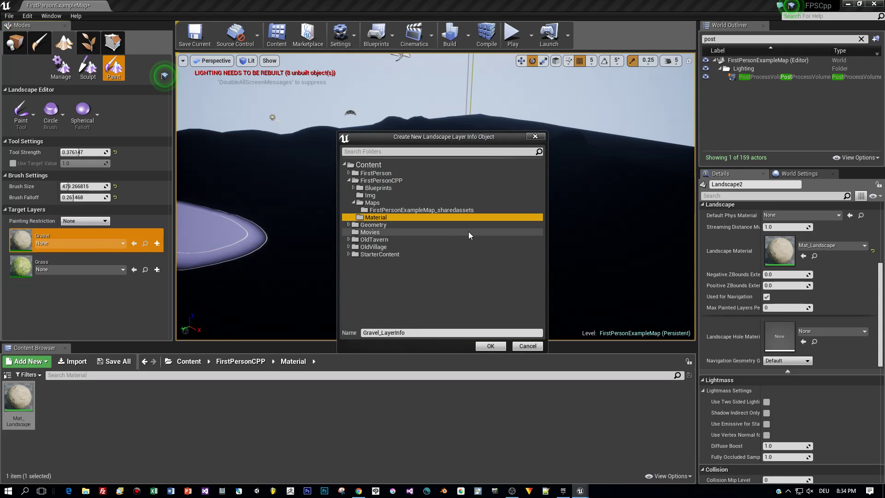
{"action": "left_click", "coordinate": [490, 346]}
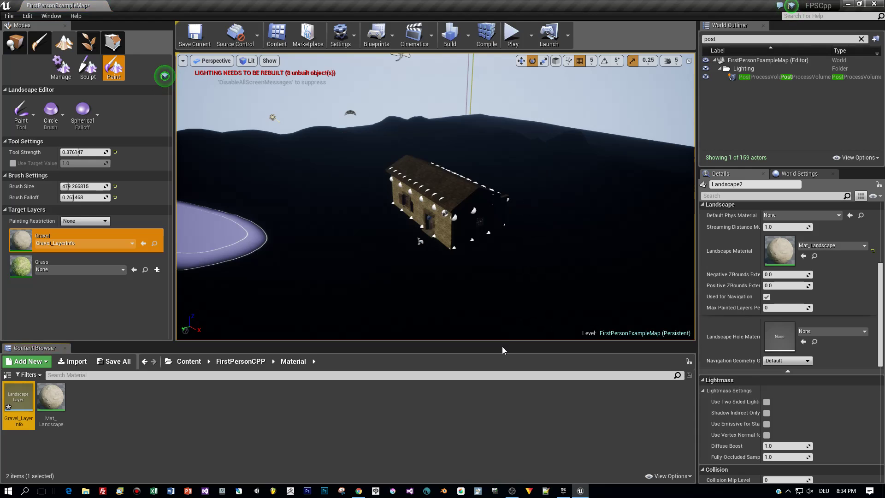
Create a weight-blended Grass_LayerInfo in the Material folder for the Grass layer
{"action": "left_click", "coordinate": [156, 270]}
{"action": "left_click", "coordinate": [175, 280]}
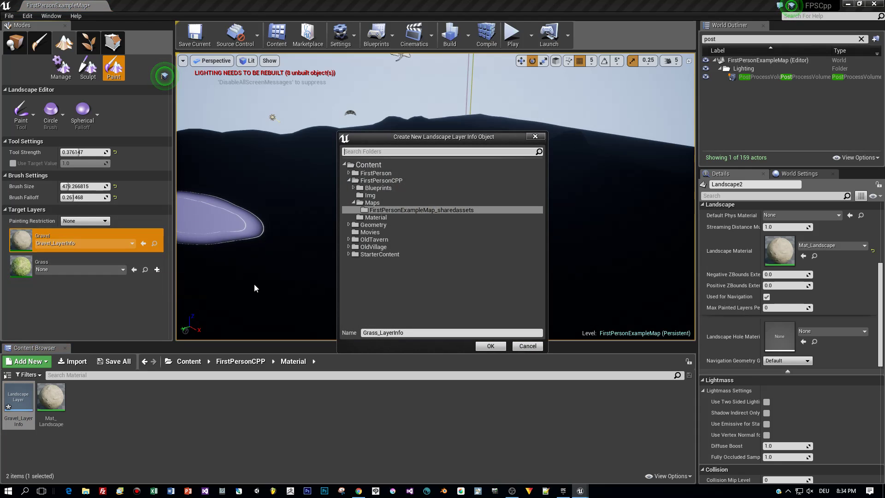
{"action": "left_click", "coordinate": [377, 218]}
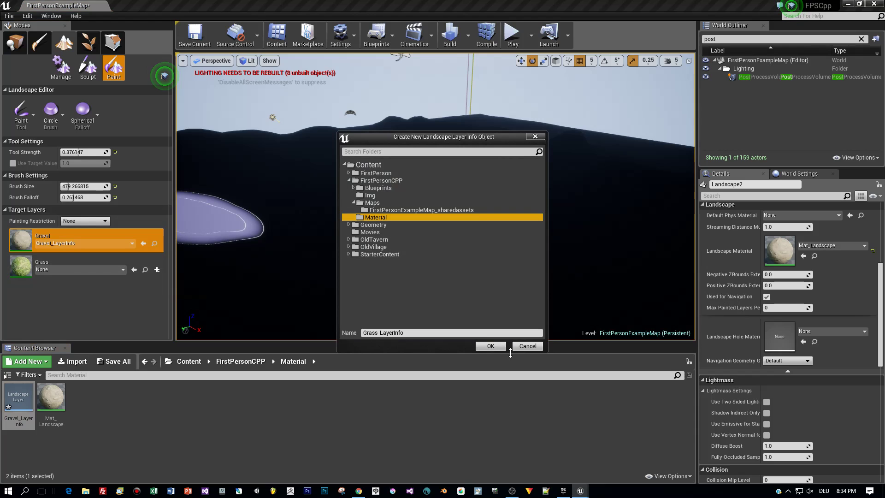
{"action": "left_click", "coordinate": [491, 346]}
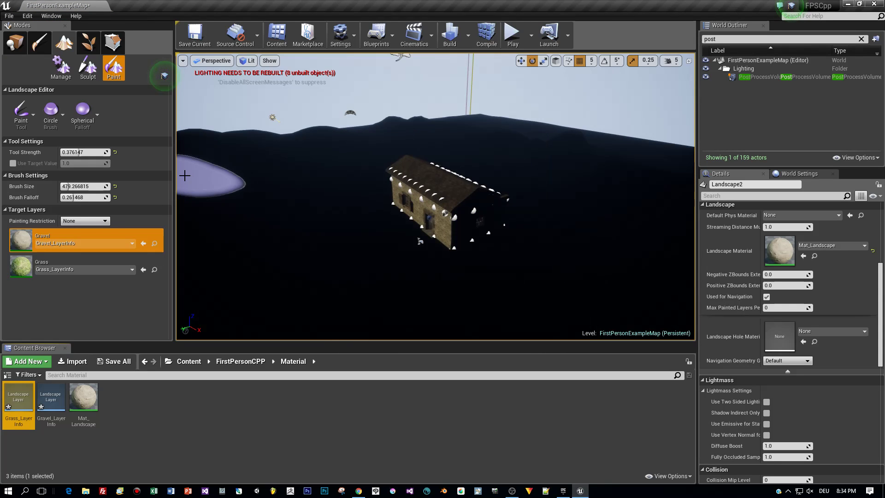
{"action": "mouse_move", "coordinate": [392, 203]}
{"action": "right_mouse_down"}
{"action": "mouse_move", "coordinate": [396, 190]}
{"action": "mouse_move", "coordinate": [393, 235]}
{"action": "right_mouse_up"}
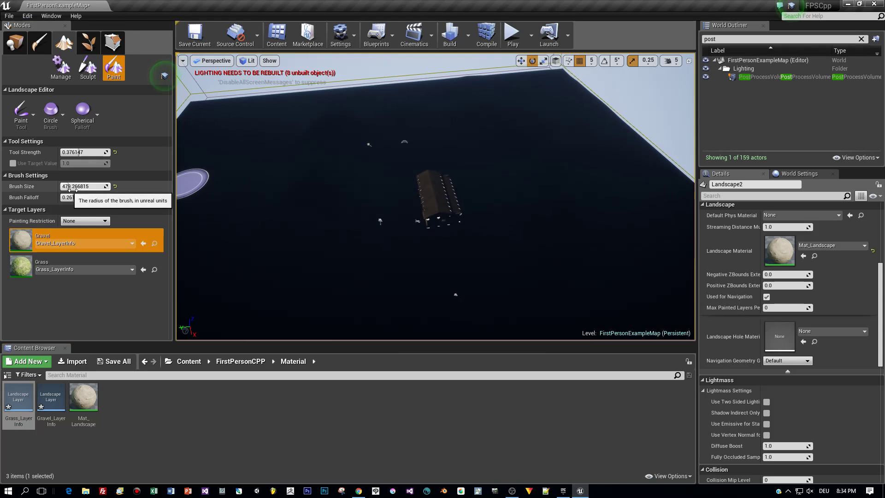
Paint Gravel over the whole landscape with a brush of about 6477, then shrink it to about 536
{"action": "mouse_move", "coordinate": [68, 186]}
{"action": "left_mouse_down"}
{"action": "mouse_move", "coordinate": [125, 186]}
{"action": "mouse_move", "coordinate": [68, 188]}
{"action": "left_mouse_up"}
{"action": "mouse_move", "coordinate": [358, 167]}
{"action": "left_mouse_down"}
{"action": "mouse_move", "coordinate": [345, 120]}
{"action": "mouse_move", "coordinate": [485, 97]}
{"action": "mouse_move", "coordinate": [549, 135]}
{"action": "mouse_move", "coordinate": [341, 196]}
{"action": "mouse_move", "coordinate": [263, 143]}
{"action": "mouse_move", "coordinate": [228, 220]}
{"action": "mouse_move", "coordinate": [487, 260]}
{"action": "mouse_move", "coordinate": [605, 208]}
{"action": "mouse_move", "coordinate": [487, 141]}
{"action": "mouse_move", "coordinate": [256, 138]}
{"action": "mouse_move", "coordinate": [262, 86]}
{"action": "mouse_move", "coordinate": [394, 176]}
{"action": "mouse_move", "coordinate": [462, 199]}
{"action": "mouse_move", "coordinate": [487, 141]}
{"action": "mouse_move", "coordinate": [278, 185]}
{"action": "mouse_move", "coordinate": [399, 153]}
{"action": "mouse_move", "coordinate": [534, 175]}
{"action": "mouse_move", "coordinate": [488, 247]}
{"action": "mouse_move", "coordinate": [295, 181]}
{"action": "mouse_move", "coordinate": [490, 145]}
{"action": "left_mouse_up"}
{"action": "scroll", "coordinate": [490, 146], "scroll_direction": "down", "scroll_amount": 6}
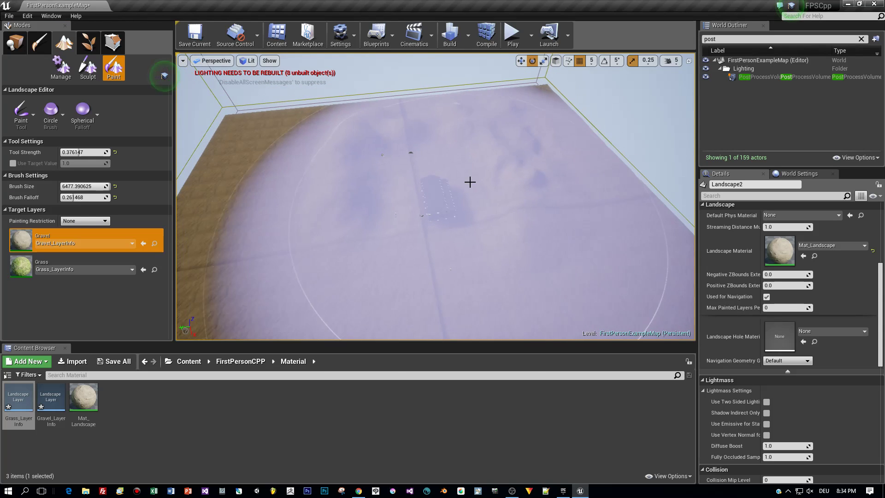
{"action": "mouse_move", "coordinate": [458, 182]}
{"action": "left_mouse_down"}
{"action": "mouse_move", "coordinate": [383, 192]}
{"action": "mouse_move", "coordinate": [348, 244]}
{"action": "mouse_move", "coordinate": [558, 225]}
{"action": "mouse_move", "coordinate": [505, 146]}
{"action": "mouse_move", "coordinate": [200, 252]}
{"action": "mouse_move", "coordinate": [355, 316]}
{"action": "mouse_move", "coordinate": [507, 170]}
{"action": "mouse_move", "coordinate": [322, 139]}
{"action": "mouse_move", "coordinate": [360, 274]}
{"action": "mouse_move", "coordinate": [477, 162]}
{"action": "mouse_move", "coordinate": [458, 270]}
{"action": "mouse_move", "coordinate": [578, 219]}
{"action": "mouse_move", "coordinate": [477, 133]}
{"action": "mouse_move", "coordinate": [282, 210]}
{"action": "mouse_move", "coordinate": [457, 242]}
{"action": "mouse_move", "coordinate": [488, 193]}
{"action": "mouse_move", "coordinate": [400, 172]}
{"action": "mouse_move", "coordinate": [289, 198]}
{"action": "mouse_move", "coordinate": [401, 219]}
{"action": "mouse_move", "coordinate": [412, 212]}
{"action": "mouse_move", "coordinate": [398, 213]}
{"action": "mouse_move", "coordinate": [227, 345]}
{"action": "mouse_move", "coordinate": [461, 349]}
{"action": "mouse_move", "coordinate": [541, 264]}
{"action": "mouse_move", "coordinate": [415, 170]}
{"action": "mouse_move", "coordinate": [205, 175]}
{"action": "left_mouse_up"}
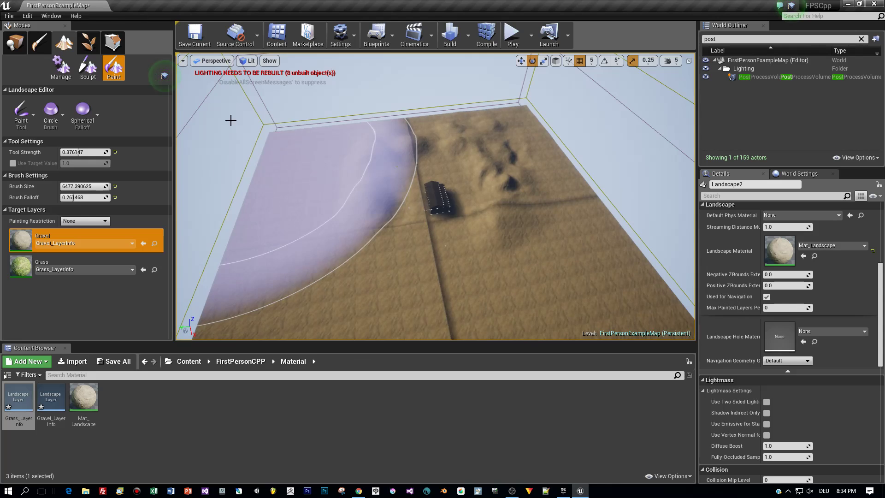
{"action": "mouse_move", "coordinate": [230, 119]}
{"action": "left_mouse_down"}
{"action": "mouse_move", "coordinate": [485, 213]}
{"action": "mouse_move", "coordinate": [505, 221]}
{"action": "left_mouse_up"}
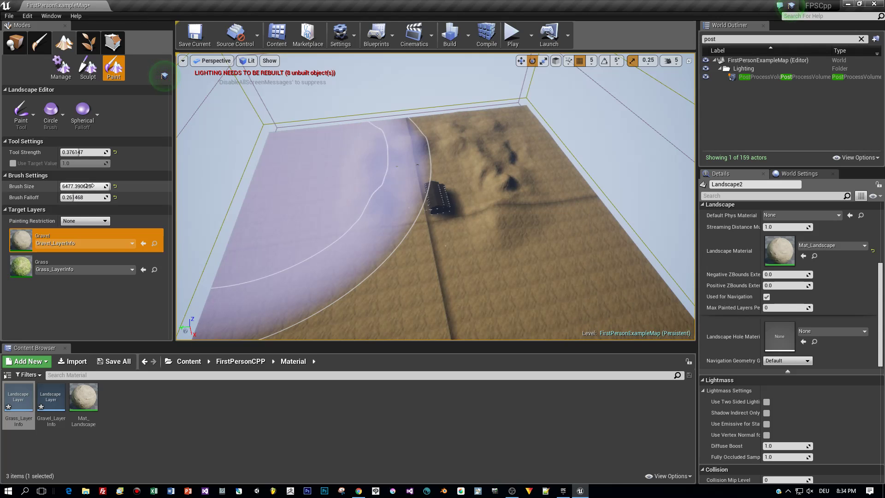
{"action": "left_click_drag", "start_coordinate": [88, 186], "coordinate": [64, 186]}
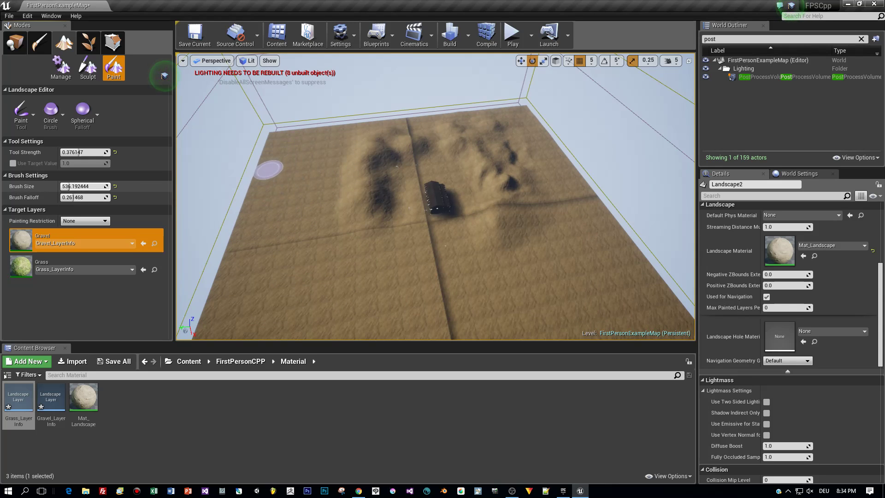
{"action": "mouse_move", "coordinate": [385, 190]}
{"action": "right_mouse_down"}
{"action": "mouse_move", "coordinate": [351, 193]}
{"action": "mouse_move", "coordinate": [365, 178]}
{"action": "right_mouse_up"}
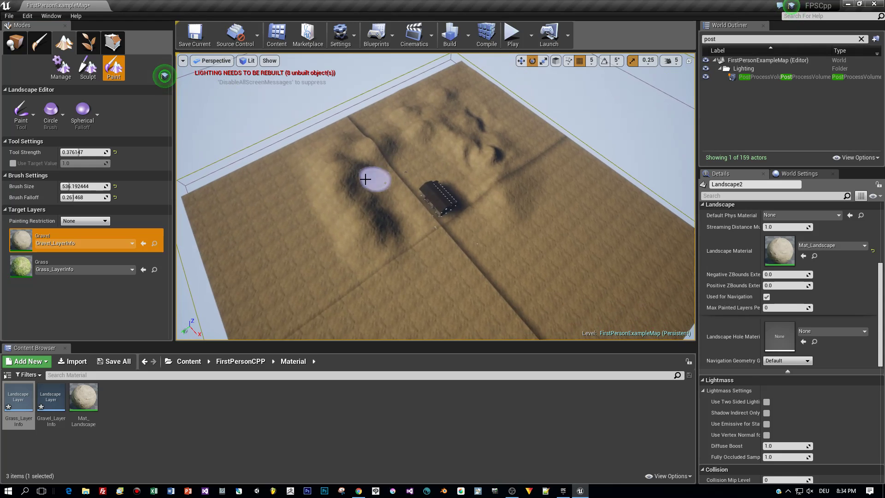
Switch to the Grass layer, lower the tool strength, and paint grass on the first hillside
{"action": "left_click", "coordinate": [44, 264]}
{"action": "mouse_move", "coordinate": [319, 257]}
{"action": "right_mouse_down"}
{"action": "mouse_move", "coordinate": [327, 249]}
{"action": "mouse_move", "coordinate": [399, 266]}
{"action": "right_mouse_up"}
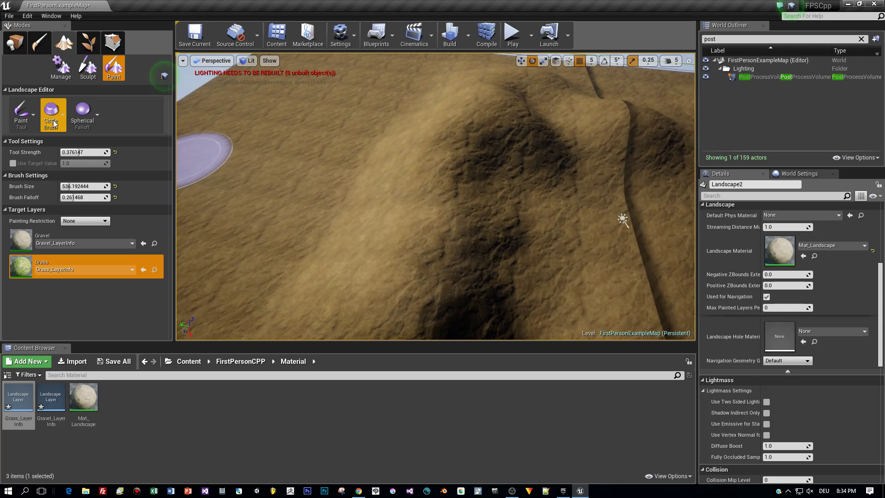
{"action": "left_click_drag", "start_coordinate": [75, 152], "coordinate": [70, 152]}
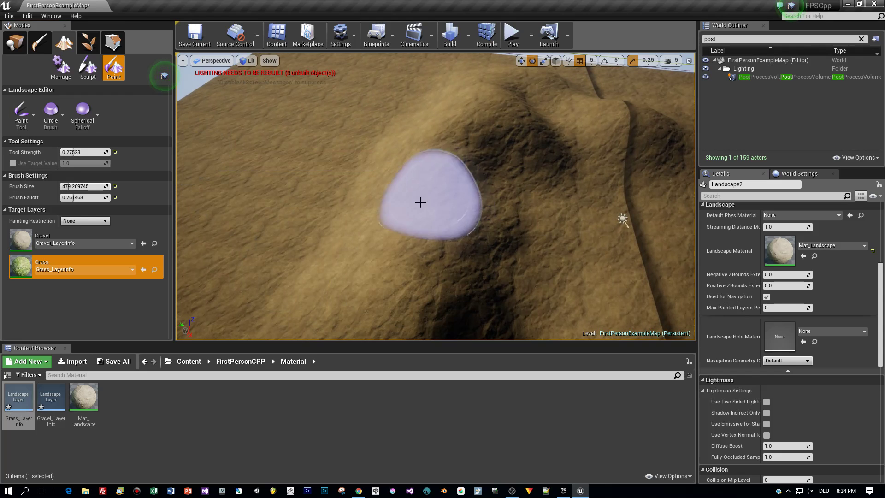
{"action": "left_click", "coordinate": [475, 103]}
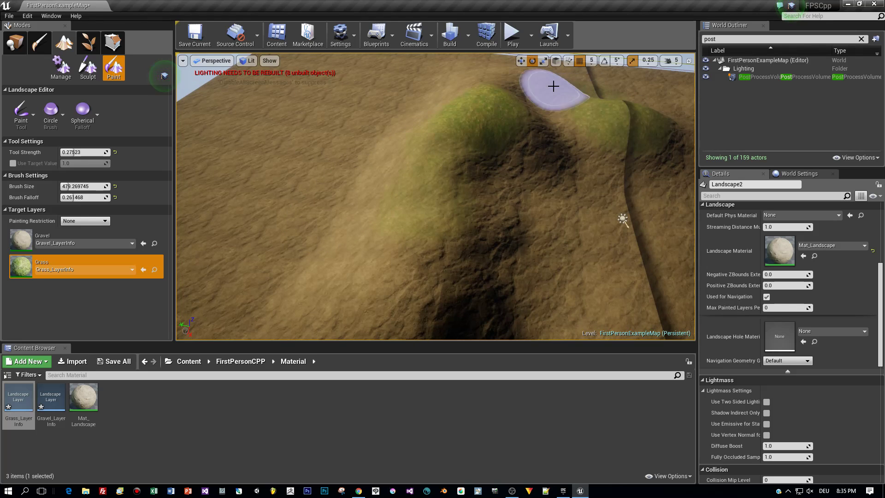
{"action": "scroll", "coordinate": [594, 119], "scroll_direction": "down", "scroll_amount": 2}
{"action": "scroll", "coordinate": [576, 145], "scroll_direction": "down", "scroll_amount": 2}
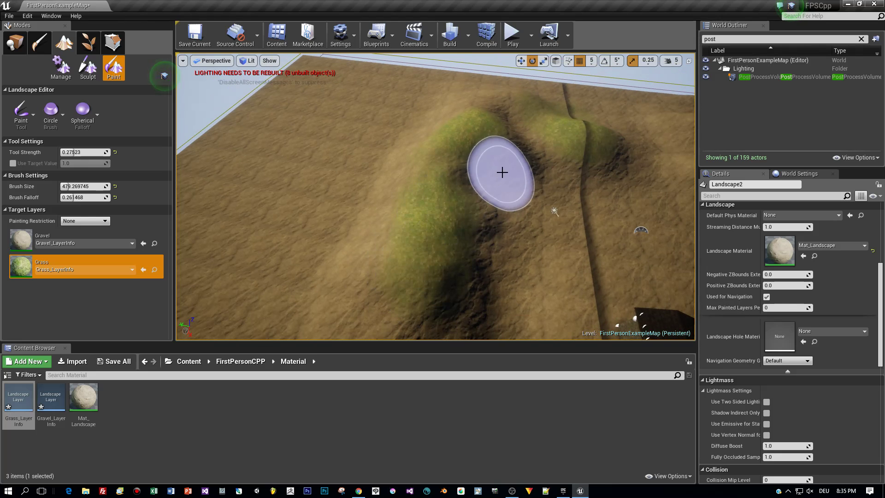
{"action": "mouse_move", "coordinate": [503, 173]}
{"action": "right_mouse_down"}
{"action": "mouse_move", "coordinate": [581, 177]}
{"action": "mouse_move", "coordinate": [450, 154]}
{"action": "right_mouse_up"}
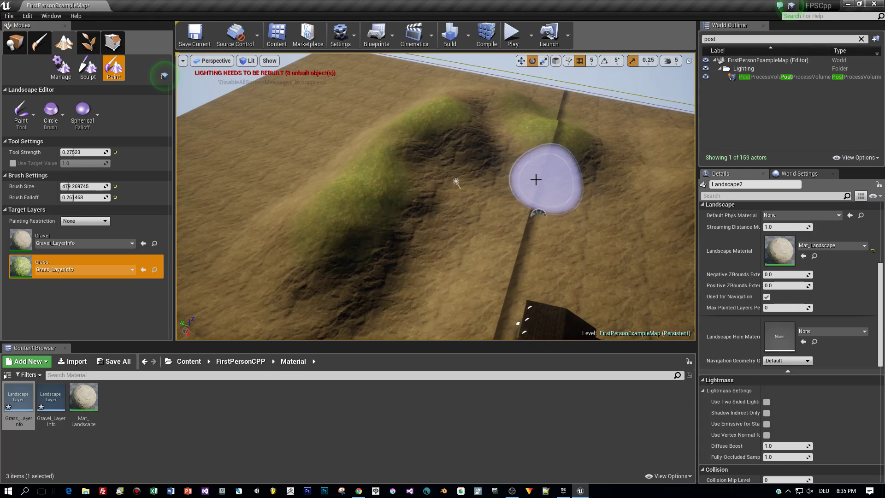
Paint grass over the right hill, central hill, right-hand ridge and left hill crest
{"action": "scroll", "coordinate": [507, 244], "scroll_direction": "down", "scroll_amount": 1}
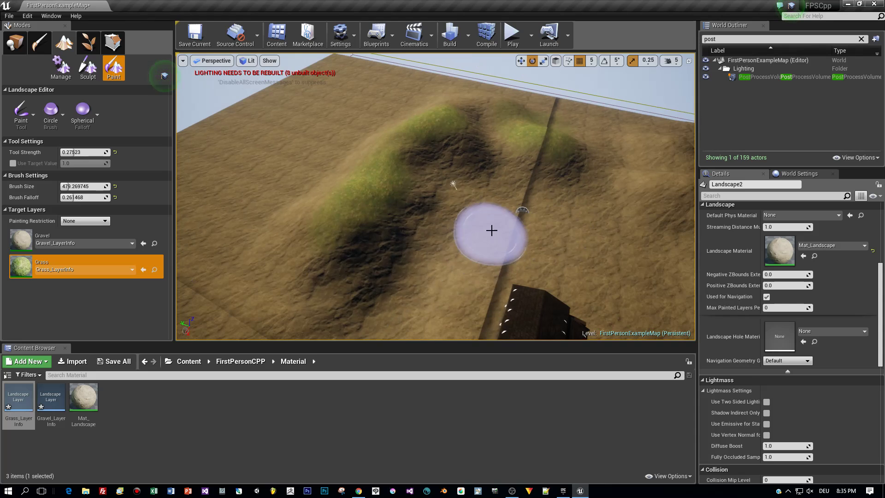
{"action": "mouse_move", "coordinate": [489, 231]}
{"action": "right_mouse_down"}
{"action": "mouse_move", "coordinate": [544, 224]}
{"action": "mouse_move", "coordinate": [628, 276]}
{"action": "right_mouse_up"}
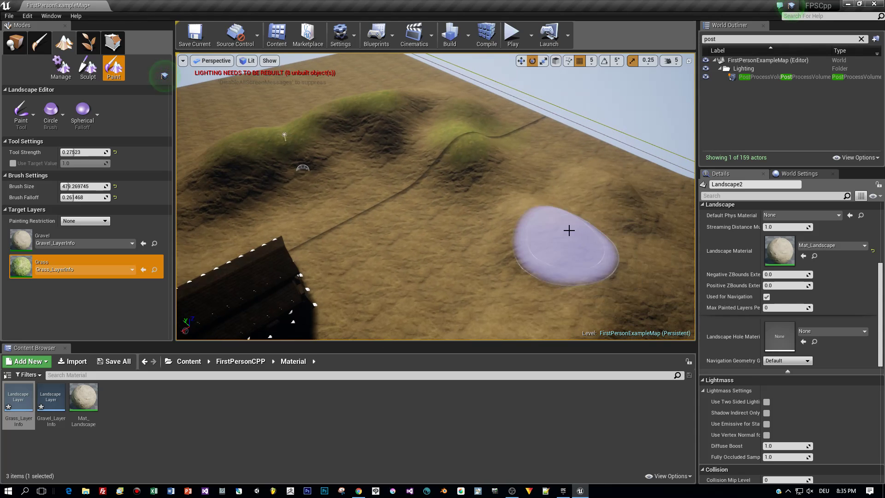
{"action": "mouse_move", "coordinate": [567, 220]}
{"action": "left_mouse_down"}
{"action": "mouse_move", "coordinate": [613, 195]}
{"action": "mouse_move", "coordinate": [616, 182]}
{"action": "mouse_move", "coordinate": [599, 192]}
{"action": "mouse_move", "coordinate": [601, 224]}
{"action": "left_mouse_up"}
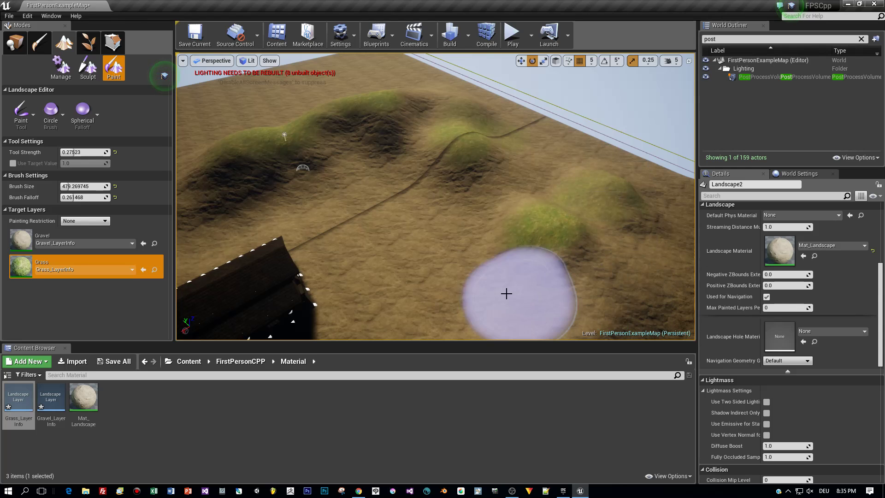
{"action": "mouse_move", "coordinate": [454, 259]}
{"action": "right_mouse_down"}
{"action": "mouse_move", "coordinate": [414, 256]}
{"action": "mouse_move", "coordinate": [517, 222]}
{"action": "mouse_move", "coordinate": [435, 149]}
{"action": "mouse_move", "coordinate": [484, 113]}
{"action": "mouse_move", "coordinate": [470, 154]}
{"action": "mouse_move", "coordinate": [393, 126]}
{"action": "right_mouse_up"}
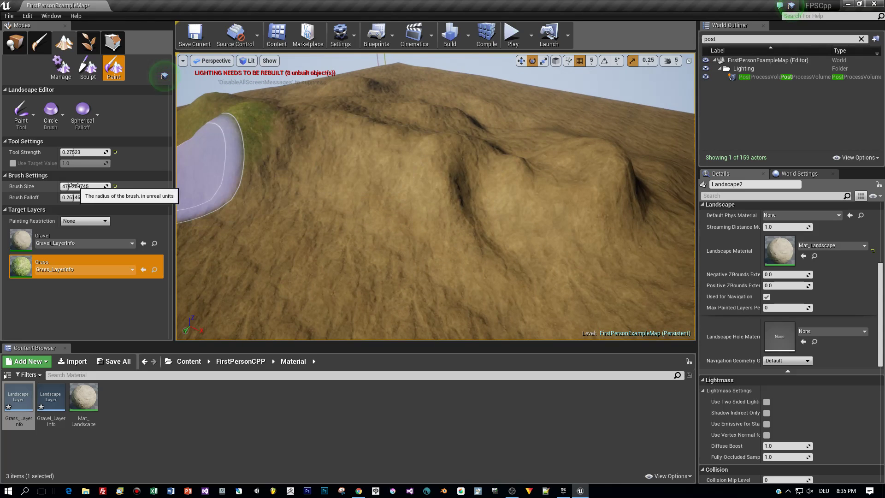
{"action": "left_click_drag", "start_coordinate": [86, 186], "coordinate": [69, 187]}
{"action": "mouse_move", "coordinate": [306, 141]}
{"action": "left_mouse_down"}
{"action": "mouse_move", "coordinate": [429, 148]}
{"action": "mouse_move", "coordinate": [385, 123]}
{"action": "mouse_move", "coordinate": [415, 141]}
{"action": "mouse_move", "coordinate": [396, 131]}
{"action": "left_mouse_up"}
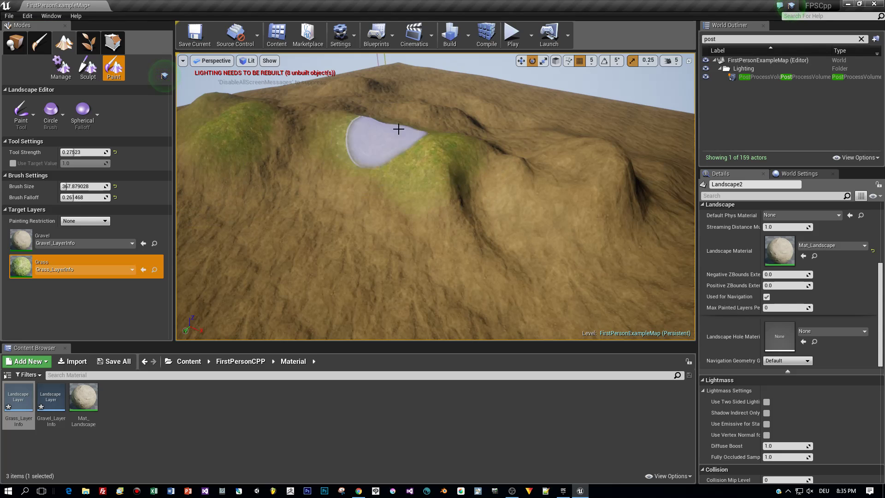
{"action": "mouse_move", "coordinate": [585, 148]}
{"action": "left_mouse_down"}
{"action": "mouse_move", "coordinate": [515, 152]}
{"action": "mouse_move", "coordinate": [506, 170]}
{"action": "mouse_move", "coordinate": [556, 146]}
{"action": "mouse_move", "coordinate": [567, 191]}
{"action": "mouse_move", "coordinate": [509, 226]}
{"action": "left_mouse_up"}
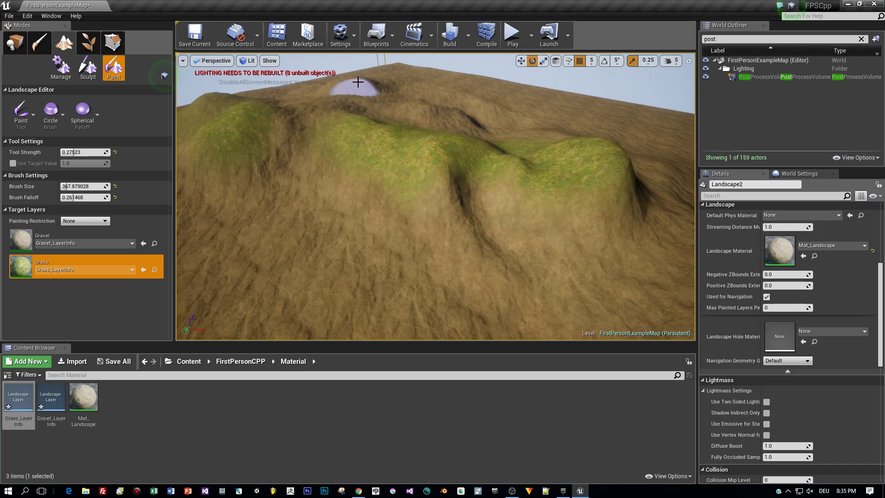
{"action": "mouse_move", "coordinate": [339, 93]}
{"action": "left_mouse_down"}
{"action": "mouse_move", "coordinate": [332, 117]}
{"action": "mouse_move", "coordinate": [303, 105]}
{"action": "mouse_move", "coordinate": [267, 121]}
{"action": "mouse_move", "coordinate": [243, 89]}
{"action": "mouse_move", "coordinate": [216, 95]}
{"action": "mouse_move", "coordinate": [350, 108]}
{"action": "left_mouse_up"}
Rebuild the level's lighting from the Build menu
{"action": "scroll", "coordinate": [367, 134], "scroll_direction": "down", "scroll_amount": 5}
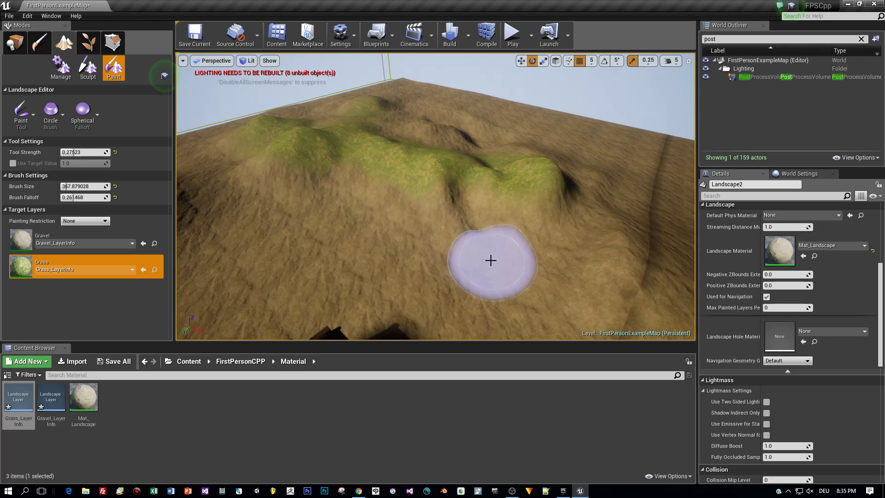
{"action": "scroll", "coordinate": [571, 189], "scroll_direction": "down", "scroll_amount": 1}
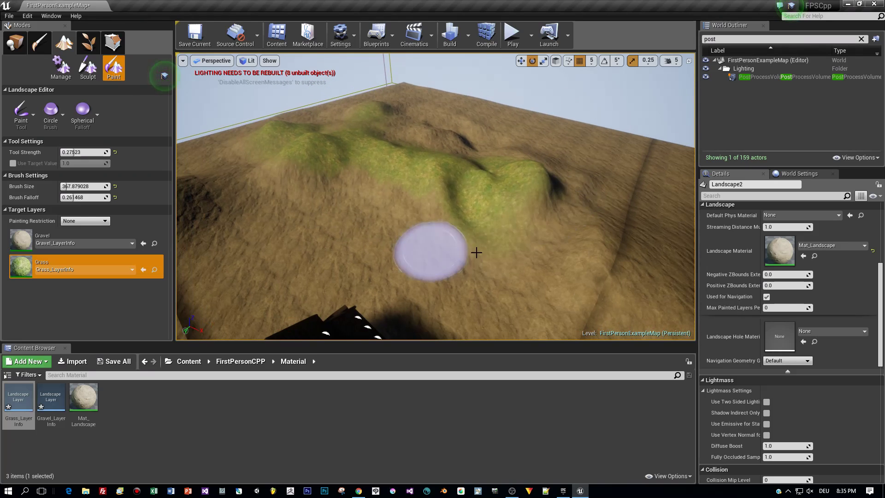
{"action": "left_click", "coordinate": [468, 37]}
{"action": "left_click", "coordinate": [488, 63]}
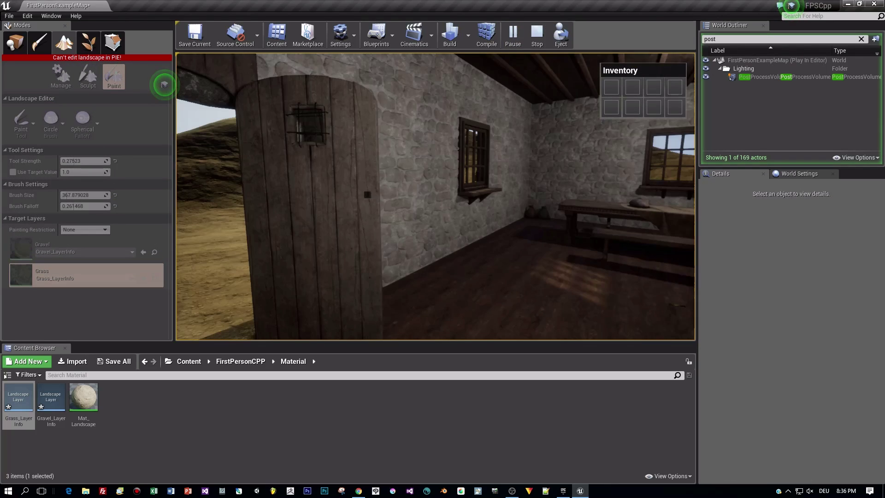
Walk out the doorway, climb the large grassy hill, and cross the gravel valleys toward the distant green hills
{"action": "key", "text": "w"}
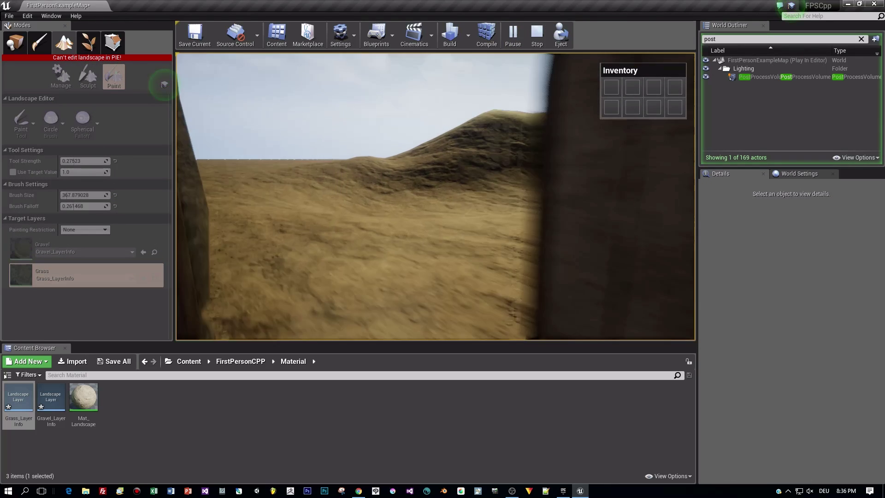
{"action": "key", "text": "w"}
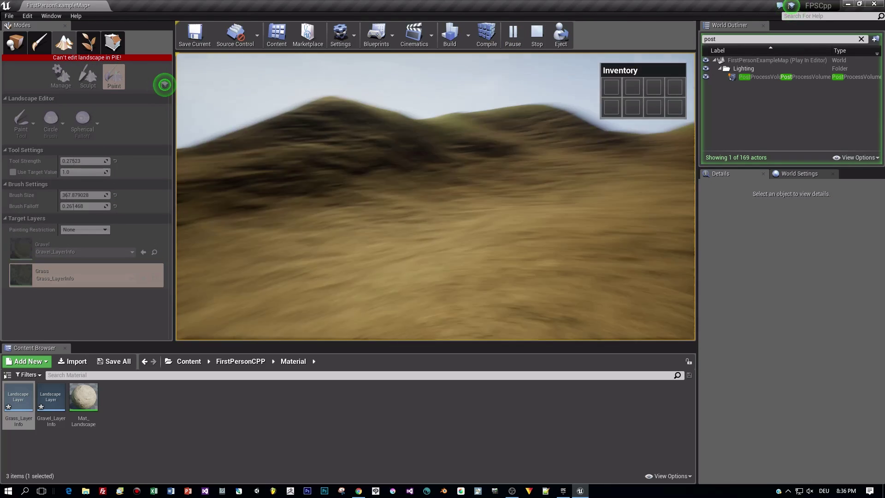
{"action": "key", "text": "w"}
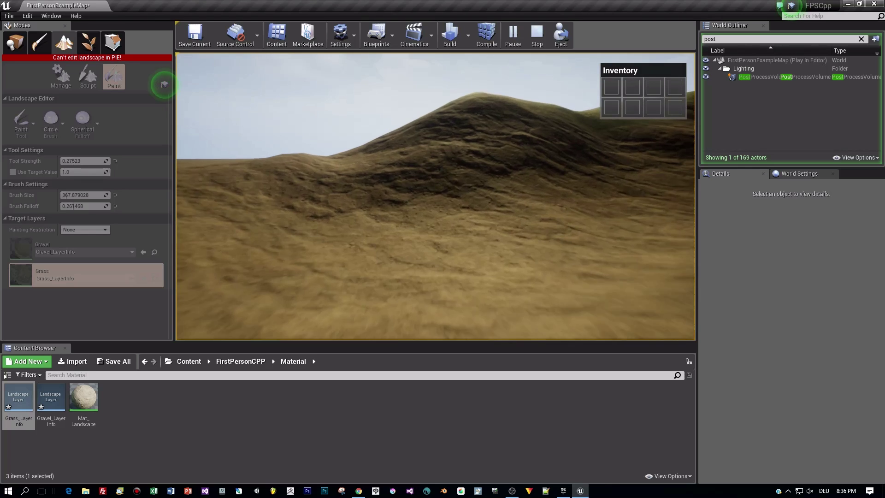
{"action": "key", "text": "w"}
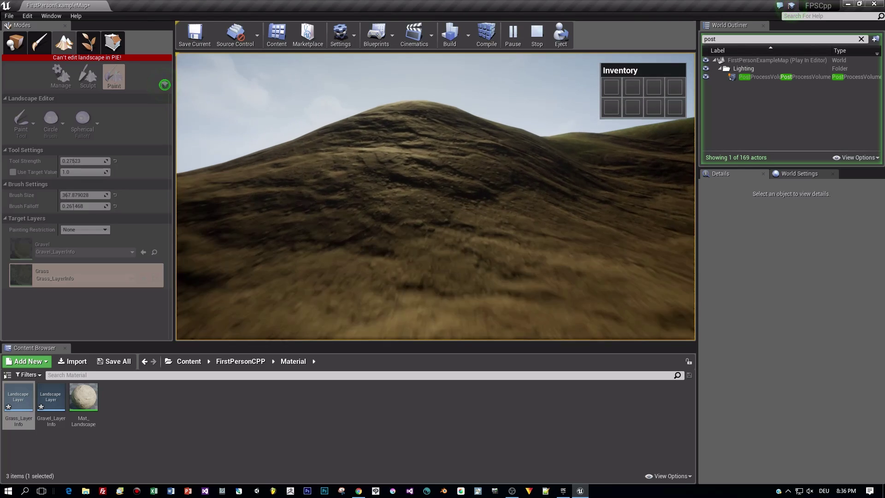
{"action": "key", "text": "w"}
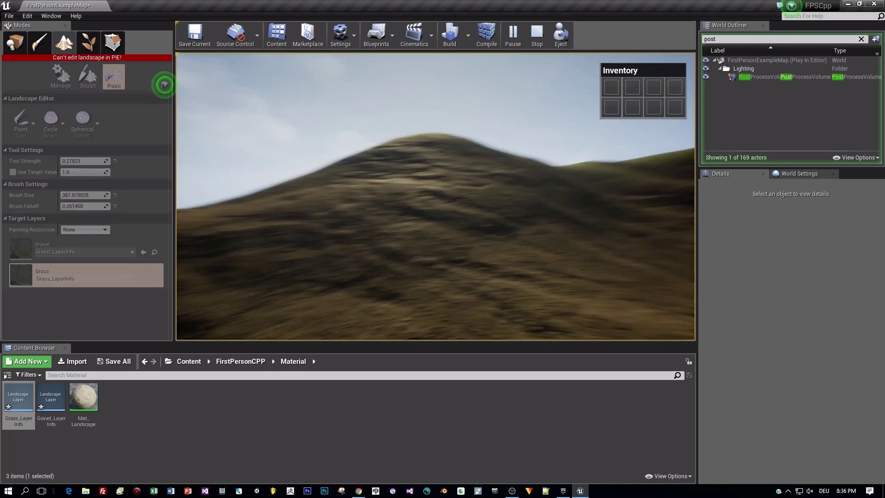
{"action": "key", "text": "w"}
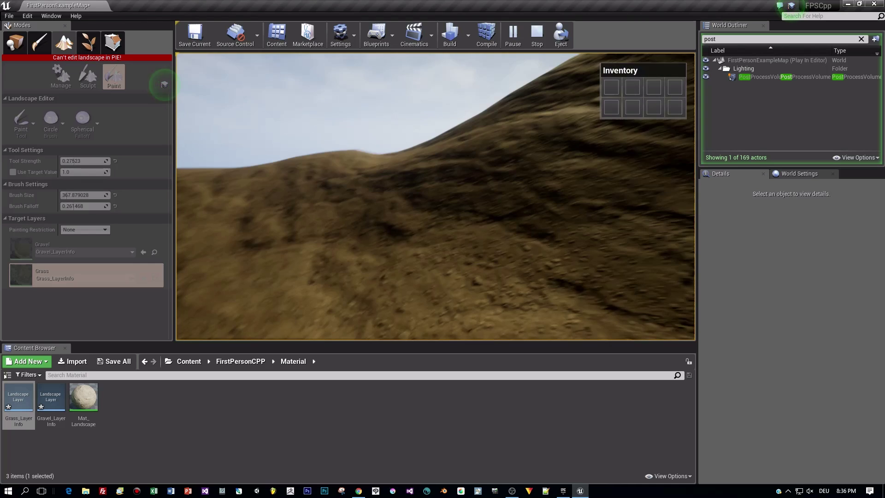
{"action": "key", "text": "w"}
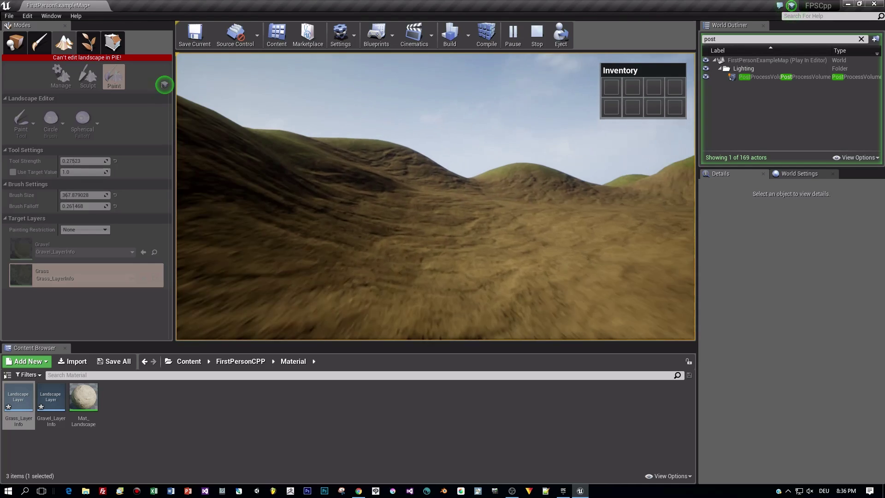
{"action": "key", "text": "w"}
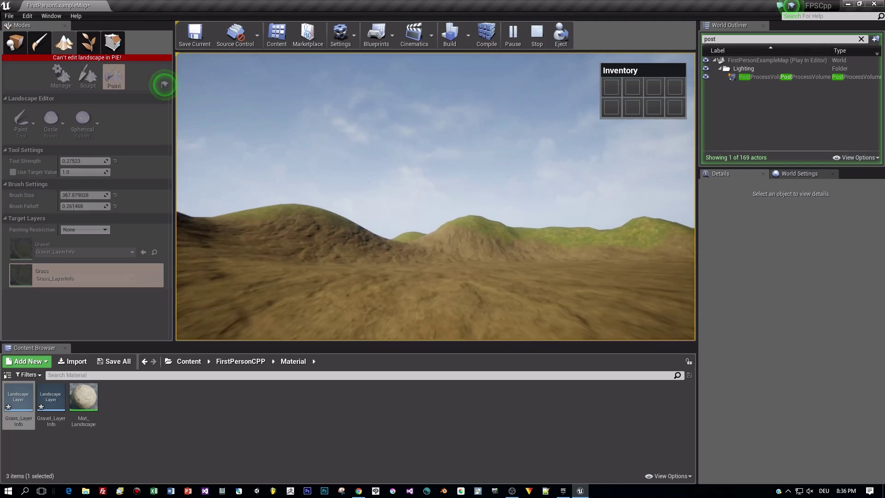
{"action": "key", "text": "w"}
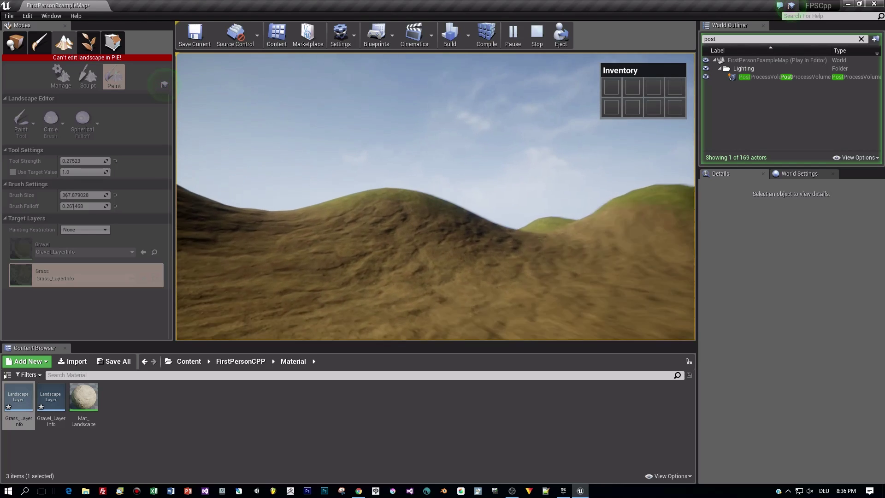
{"action": "key", "text": "w"}
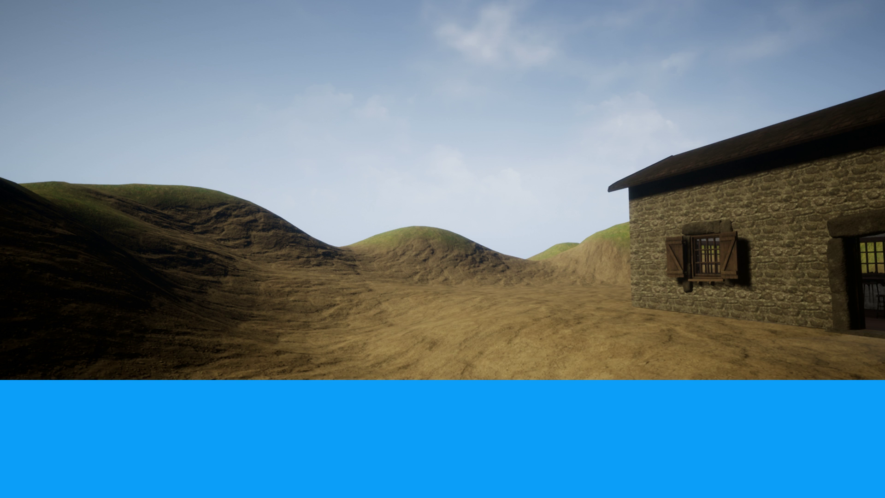